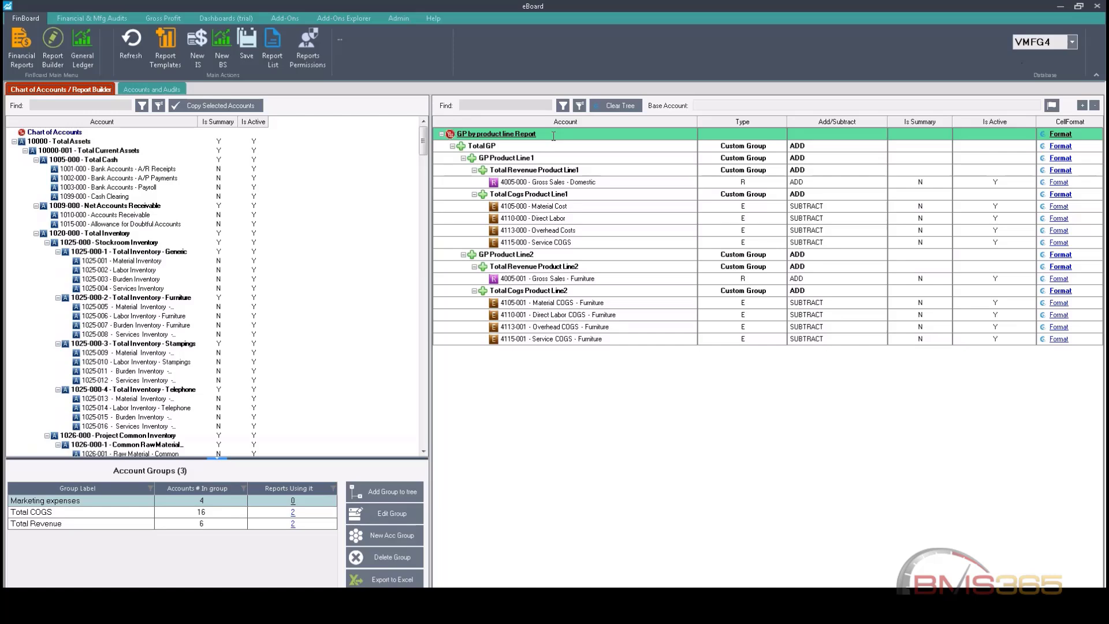
Step: Look over the list of available reports, then close it
click(475, 134)
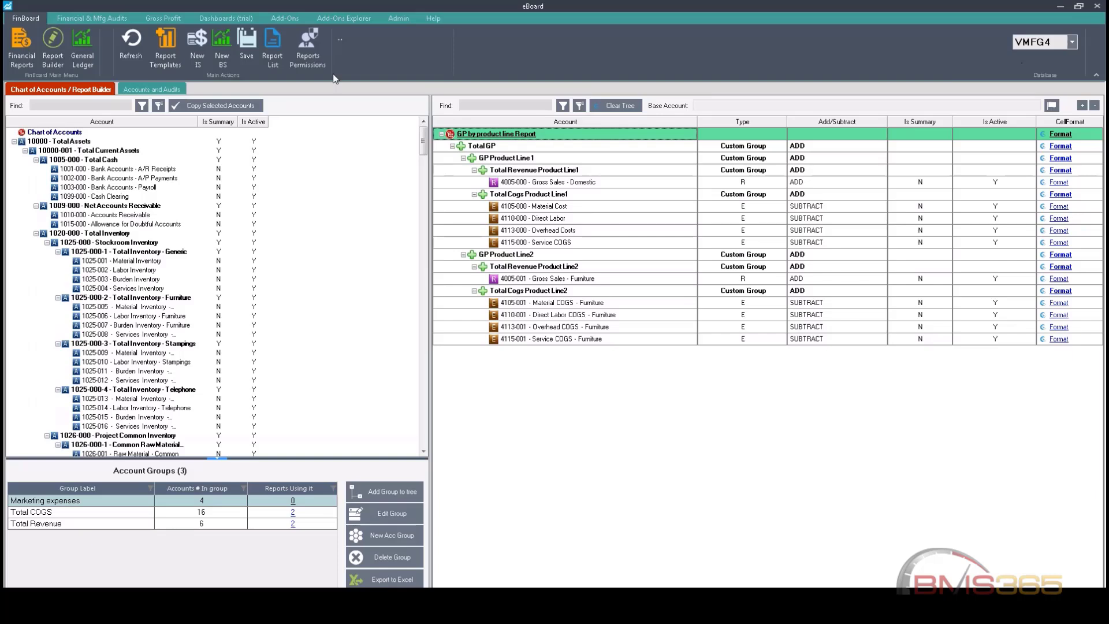
click(270, 62)
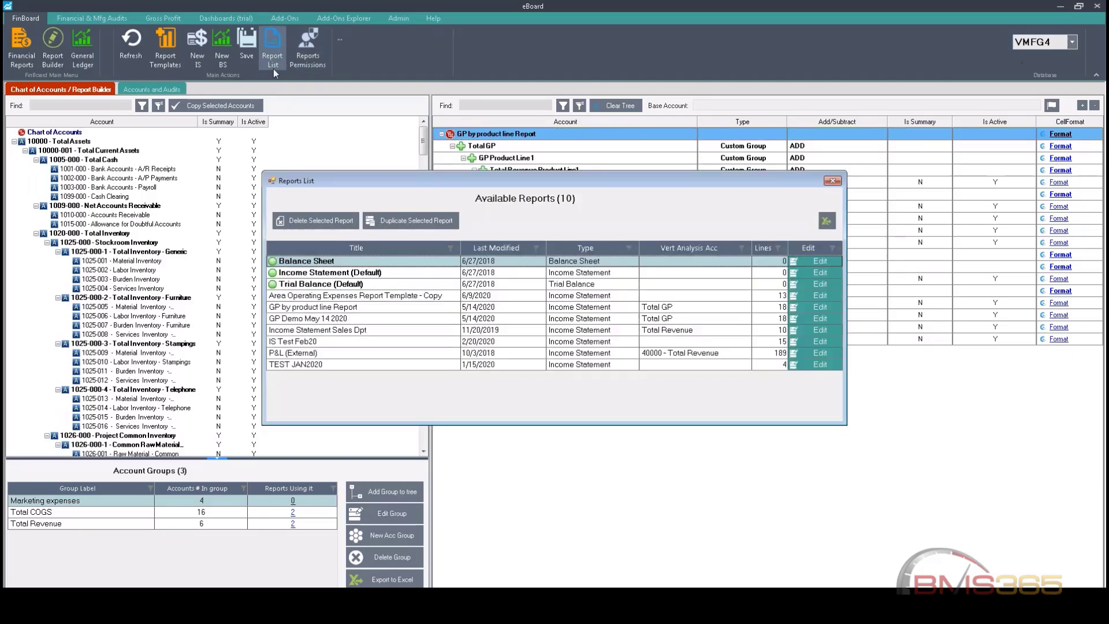
click(832, 182)
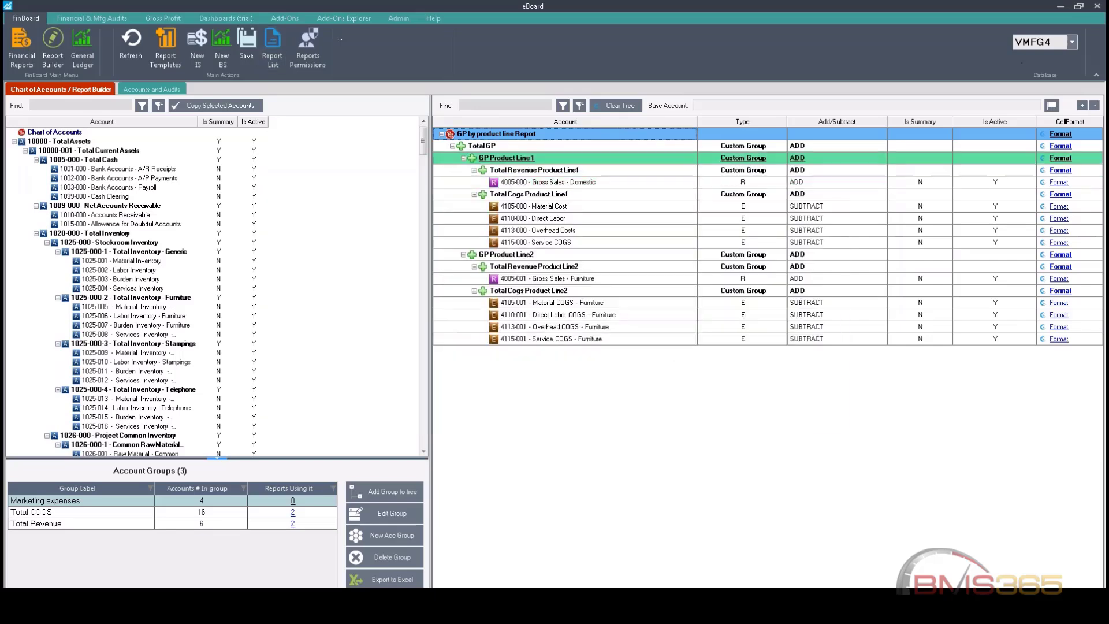
Step: Examine the GP Product Line1 and GP Product Line2 groups with their revenue and COGS subgroups in the GP by product line report
click(553, 159)
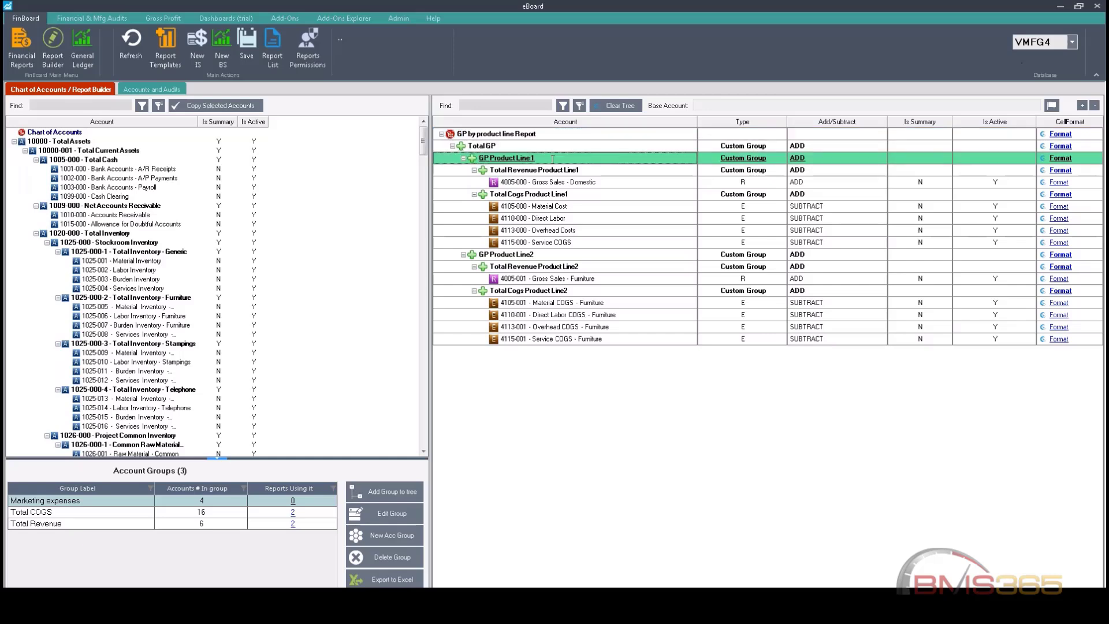
click(556, 255)
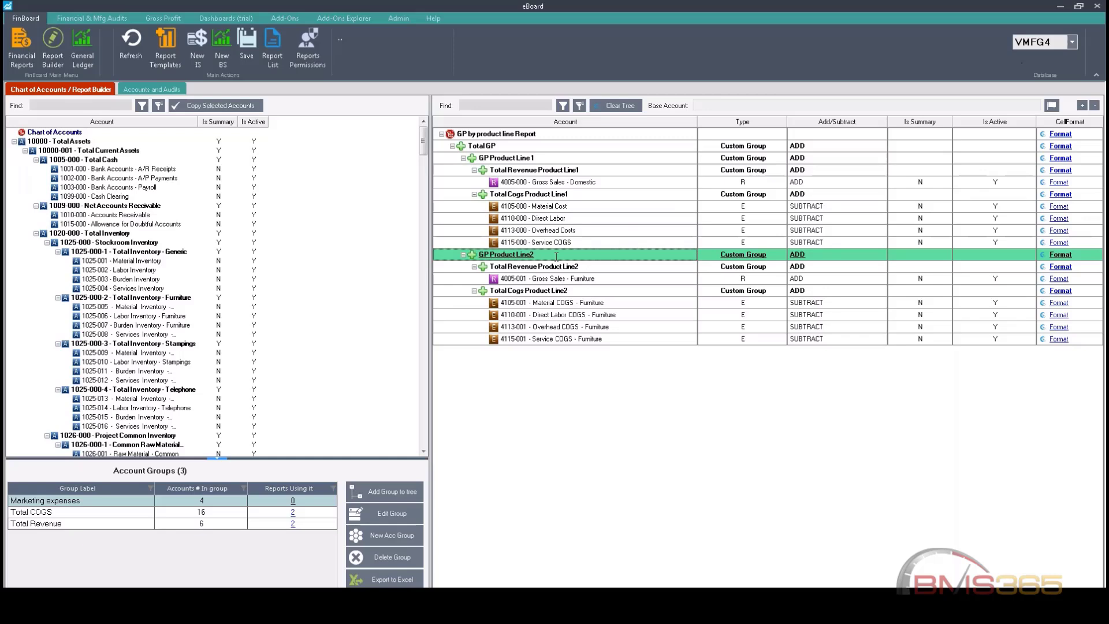
click(589, 170)
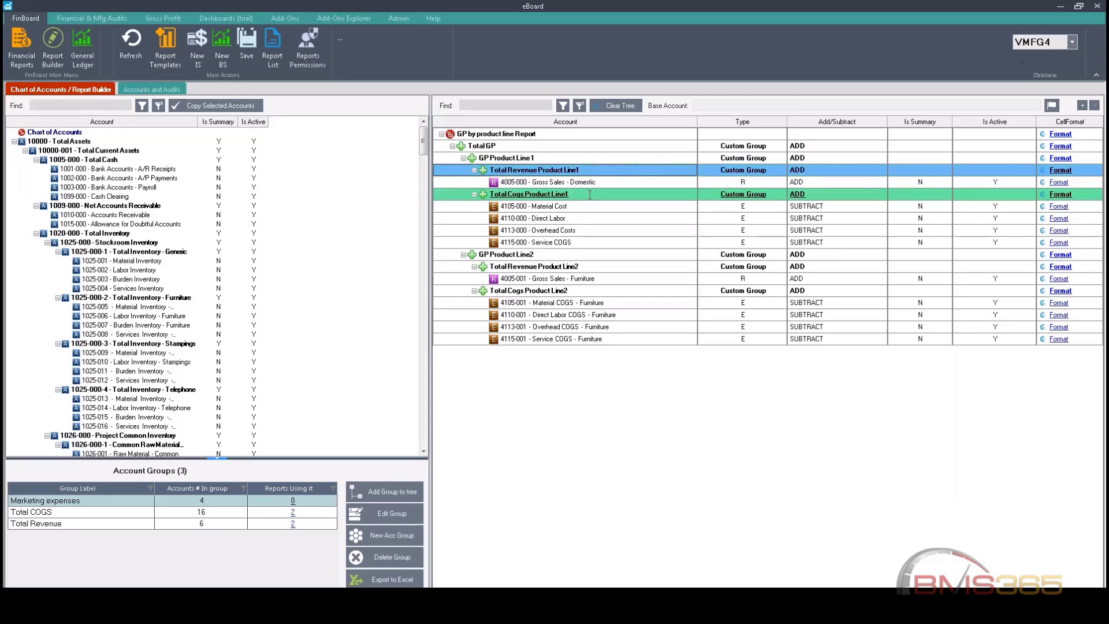
click(589, 194)
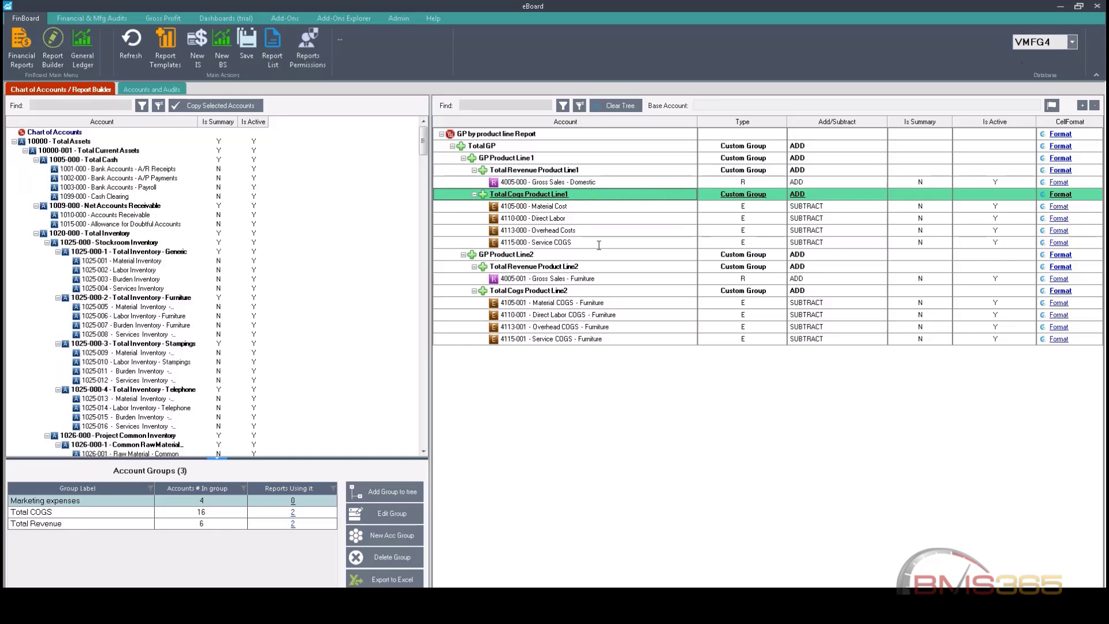
click(602, 267)
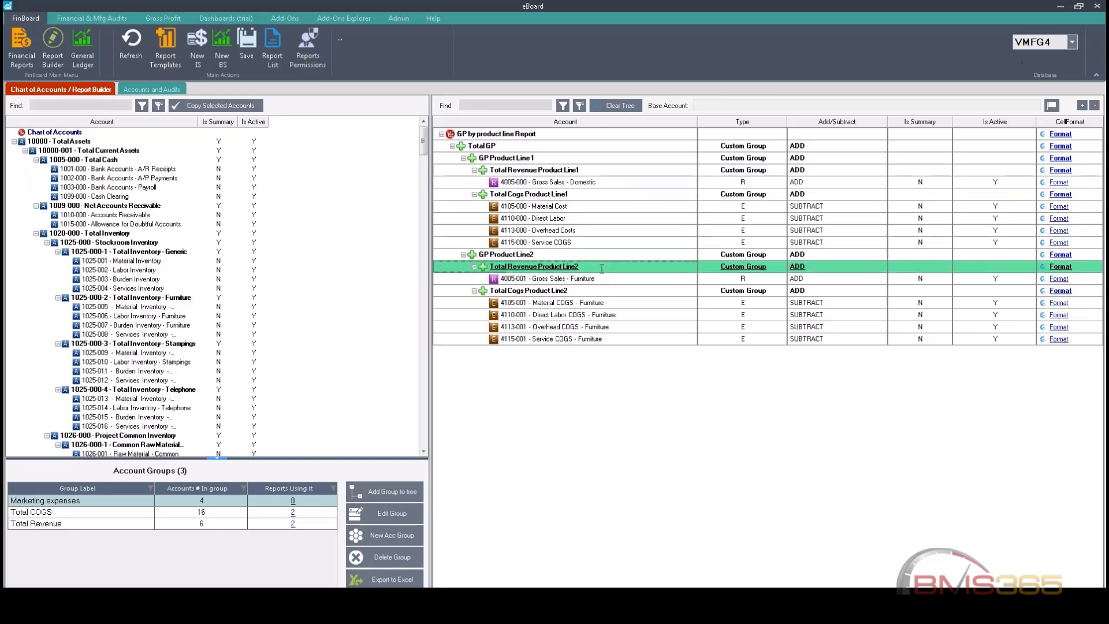
click(608, 291)
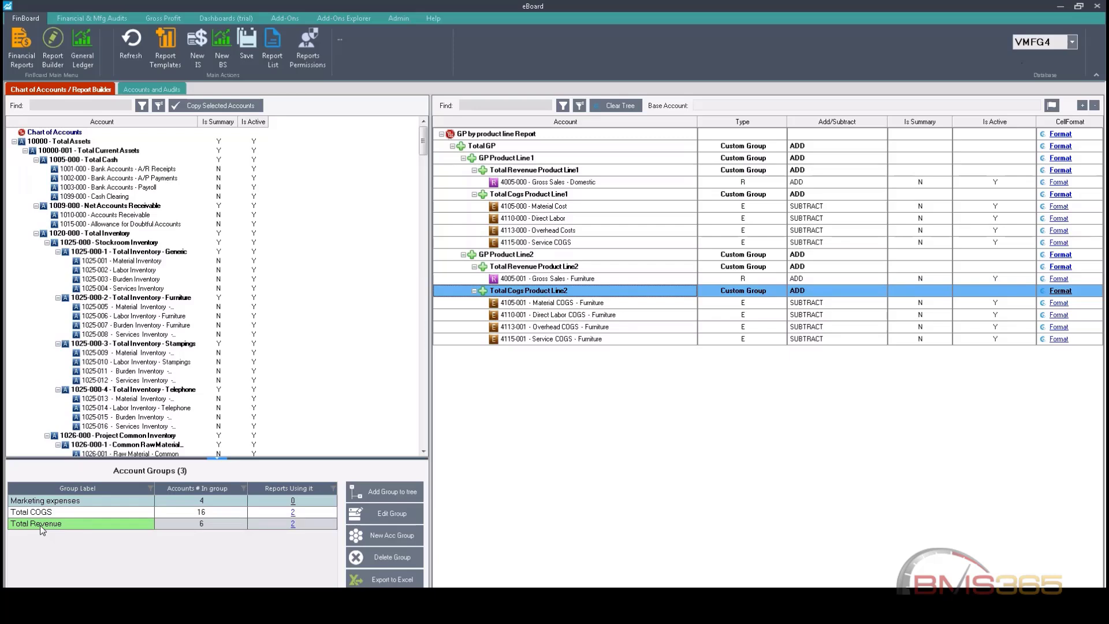
Step: Clear the report tree and clone the "IS Template GP line Template" report template into it
click(616, 107)
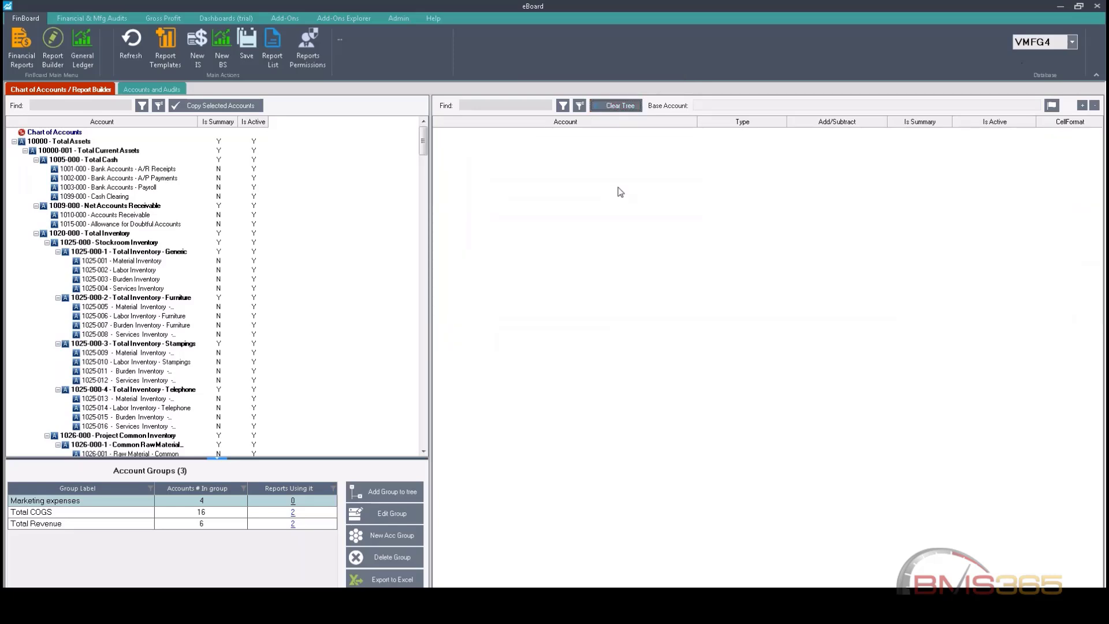
click(196, 60)
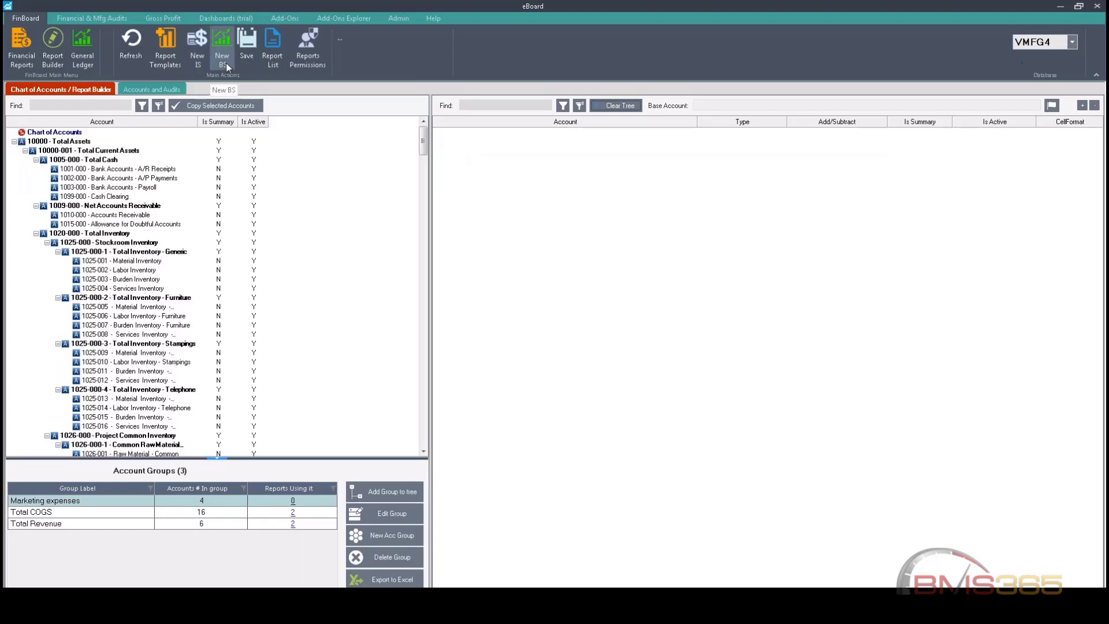
click(165, 52)
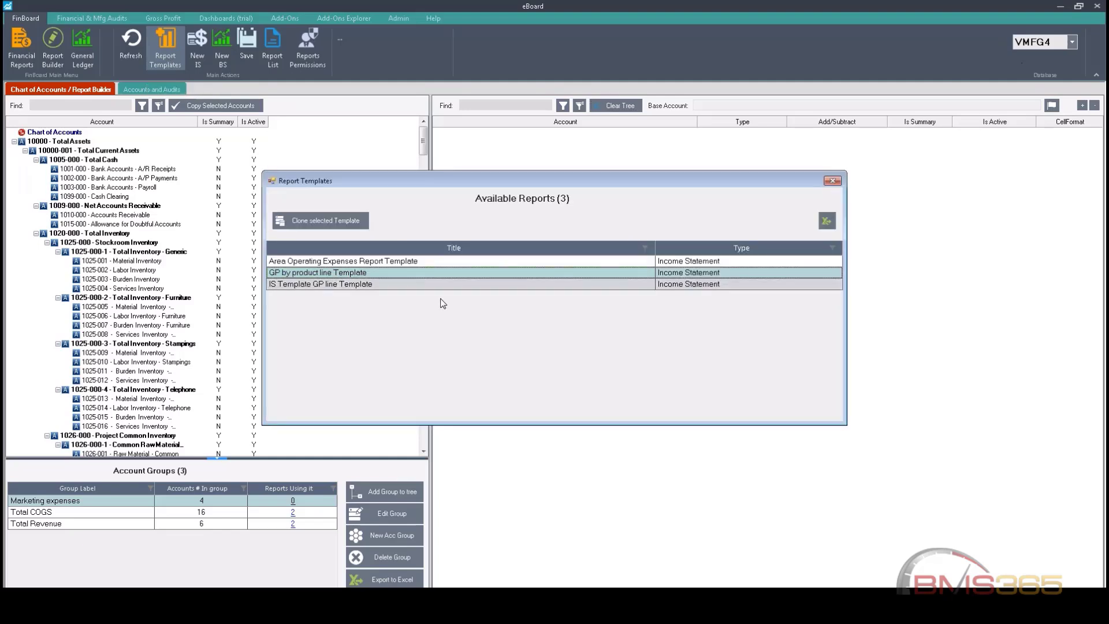
double_click(322, 285)
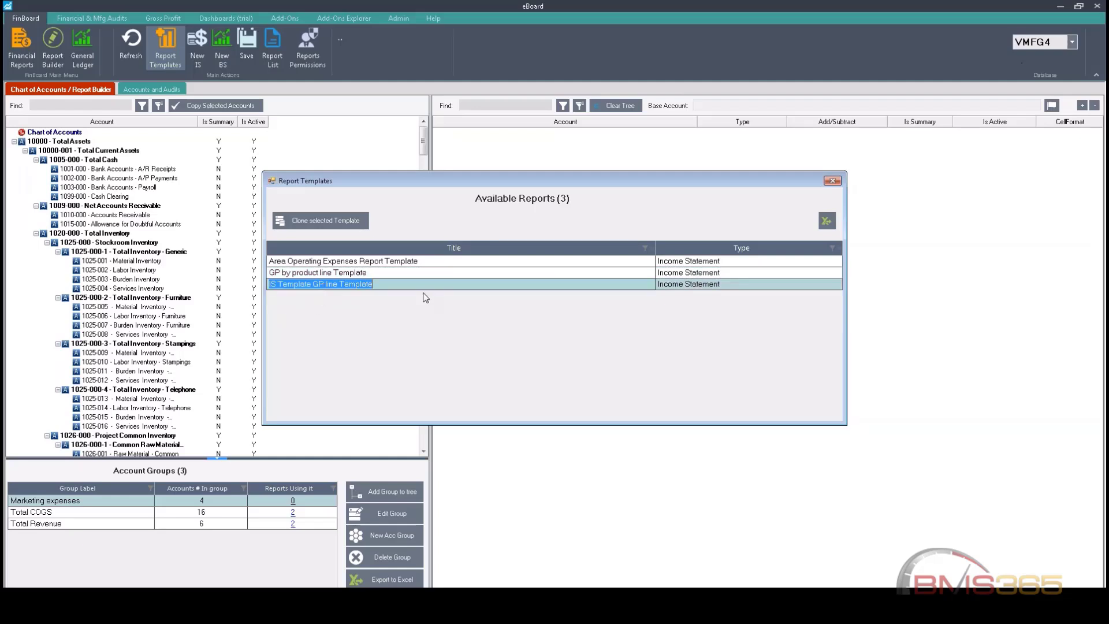
click(317, 222)
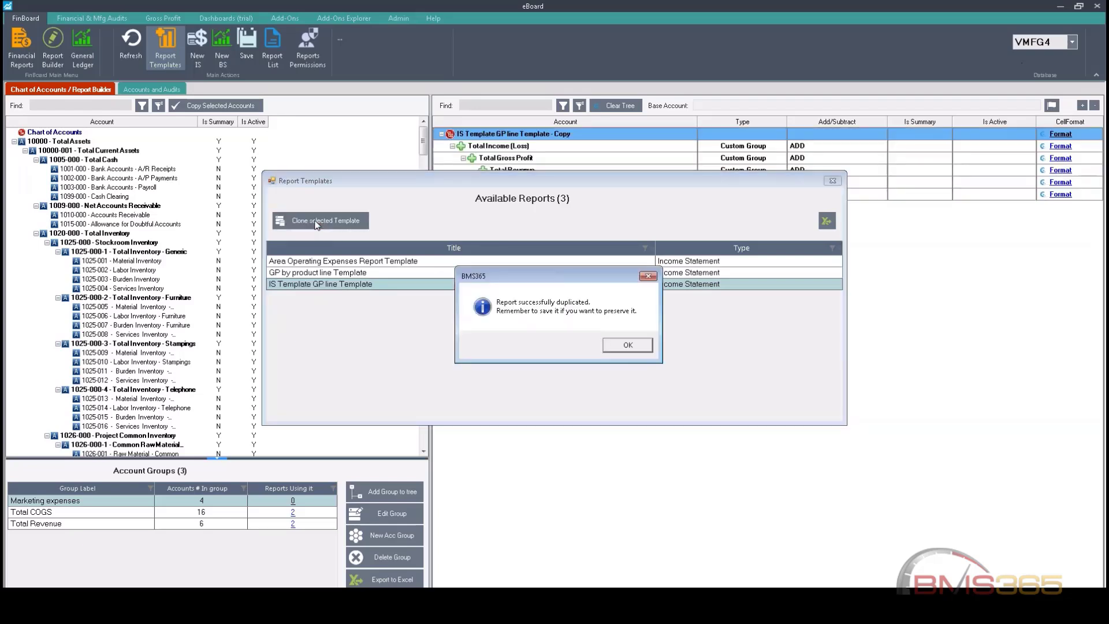
click(622, 350)
drag(537, 148, 541, 188)
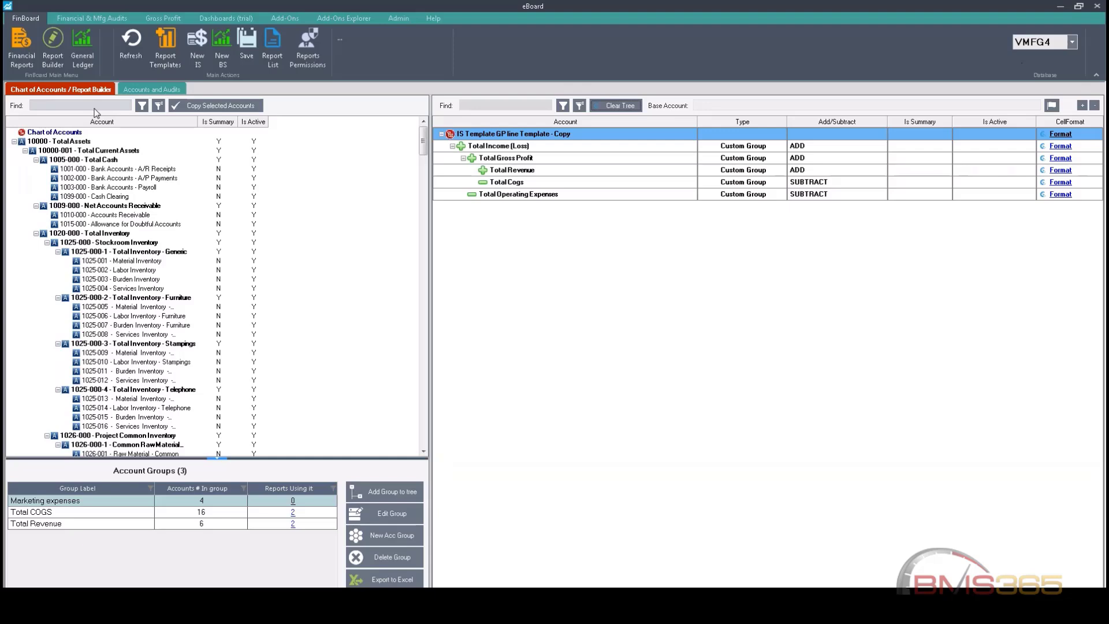
Step: Rename the cloned report as "IS June 25 2020"
click(592, 135)
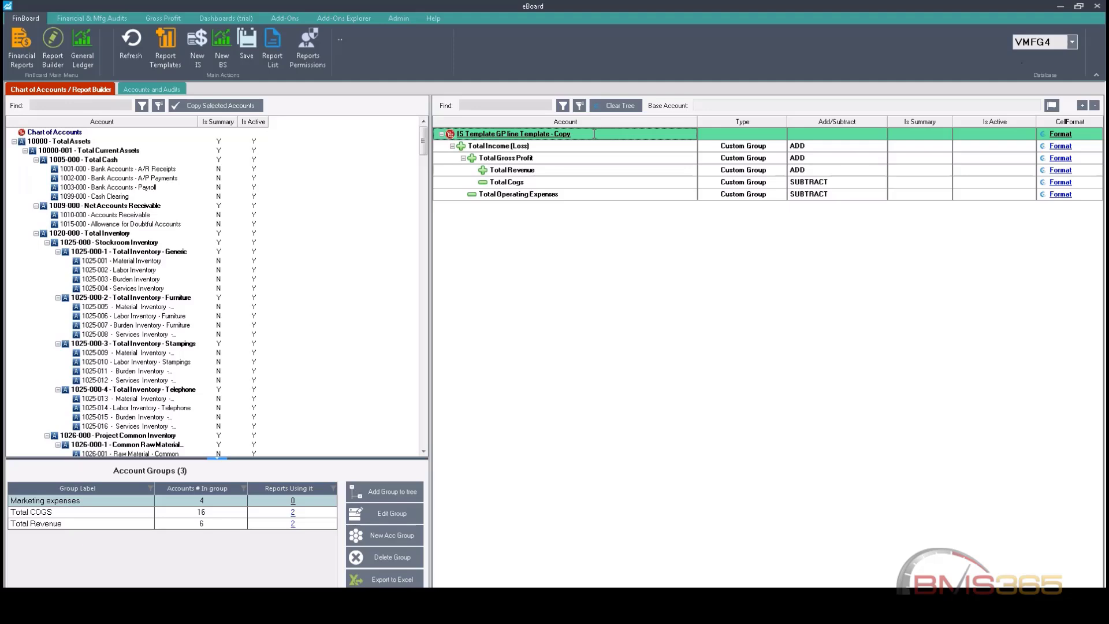
right_click(594, 134)
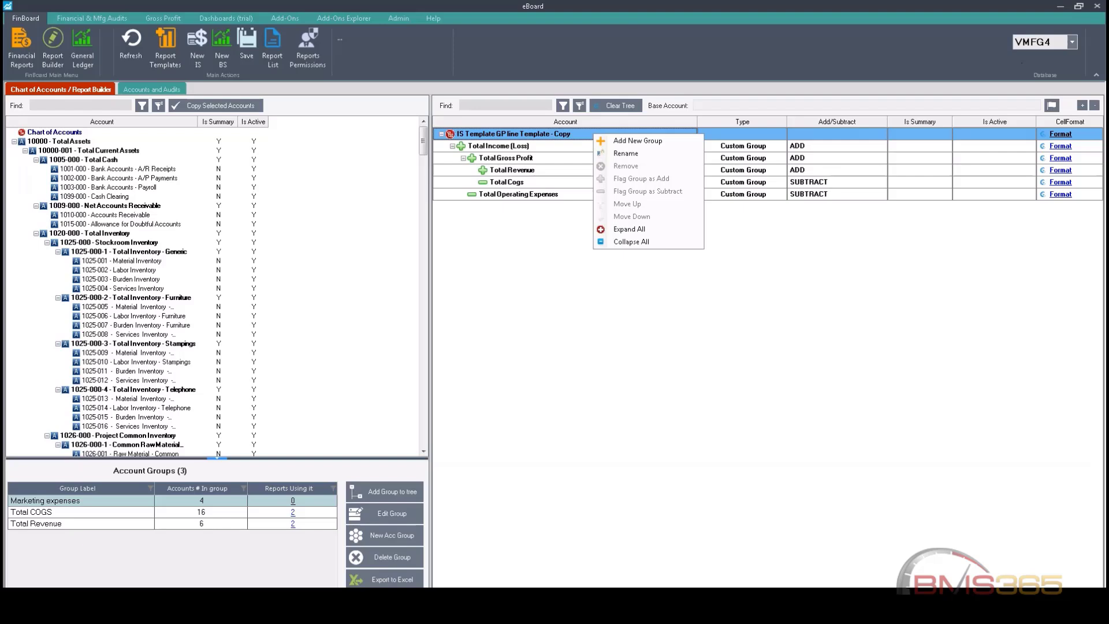
click(629, 154)
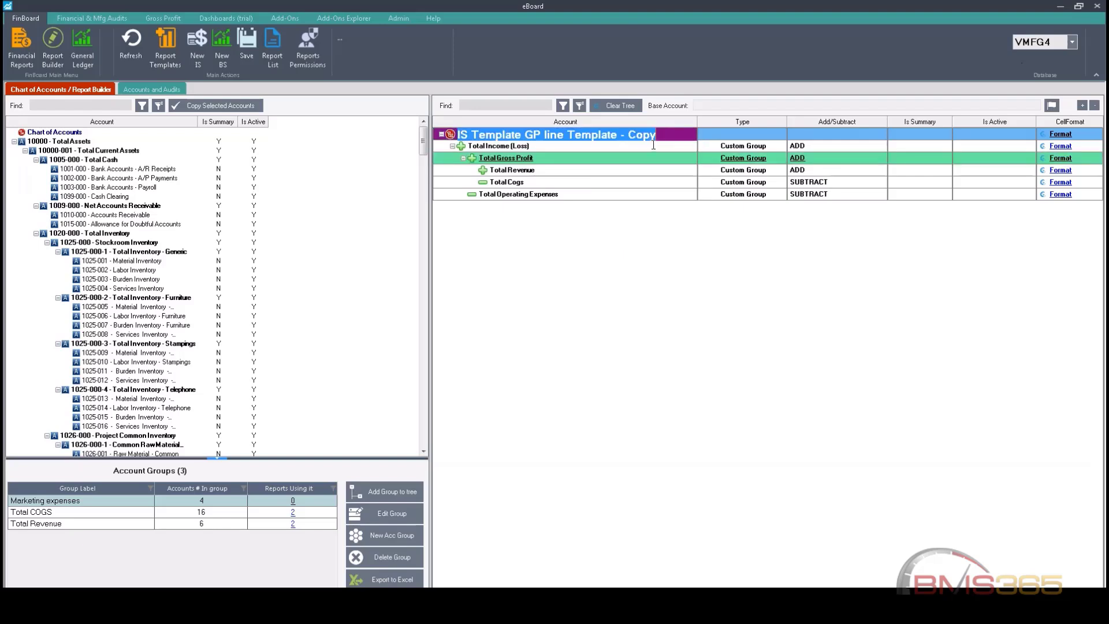
key(BackSpace)
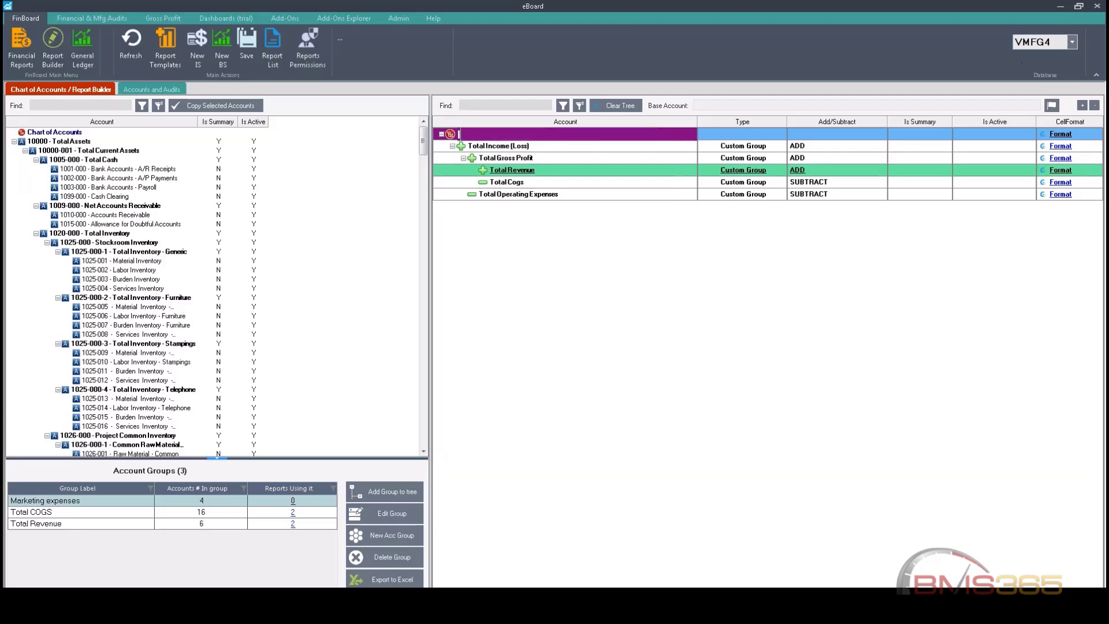
text(IS June 25 2020)
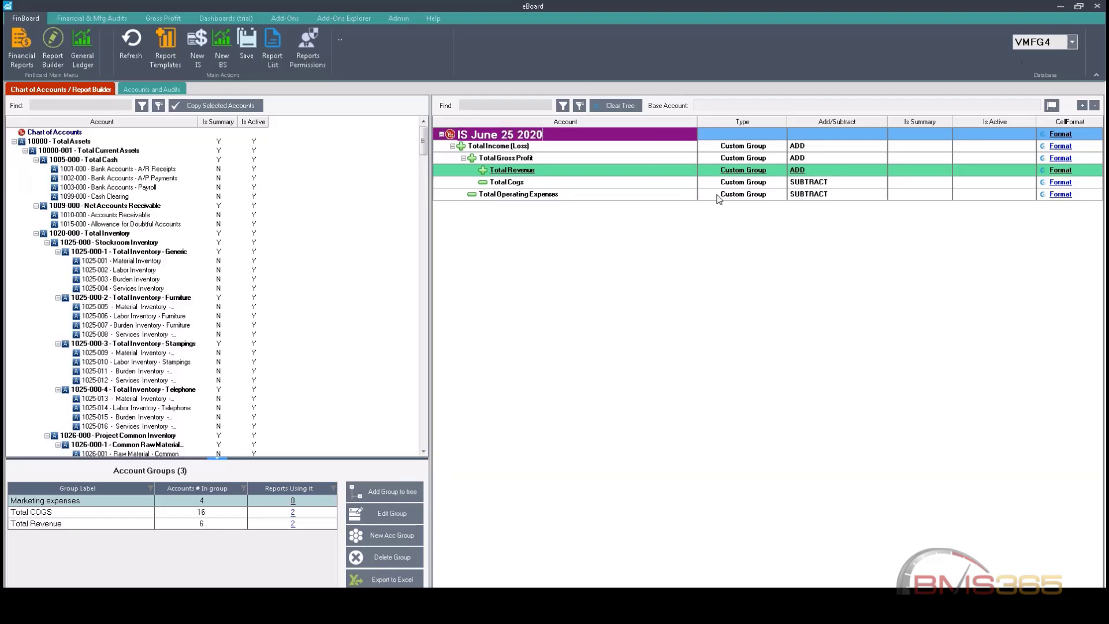
click(505, 158)
click(505, 146)
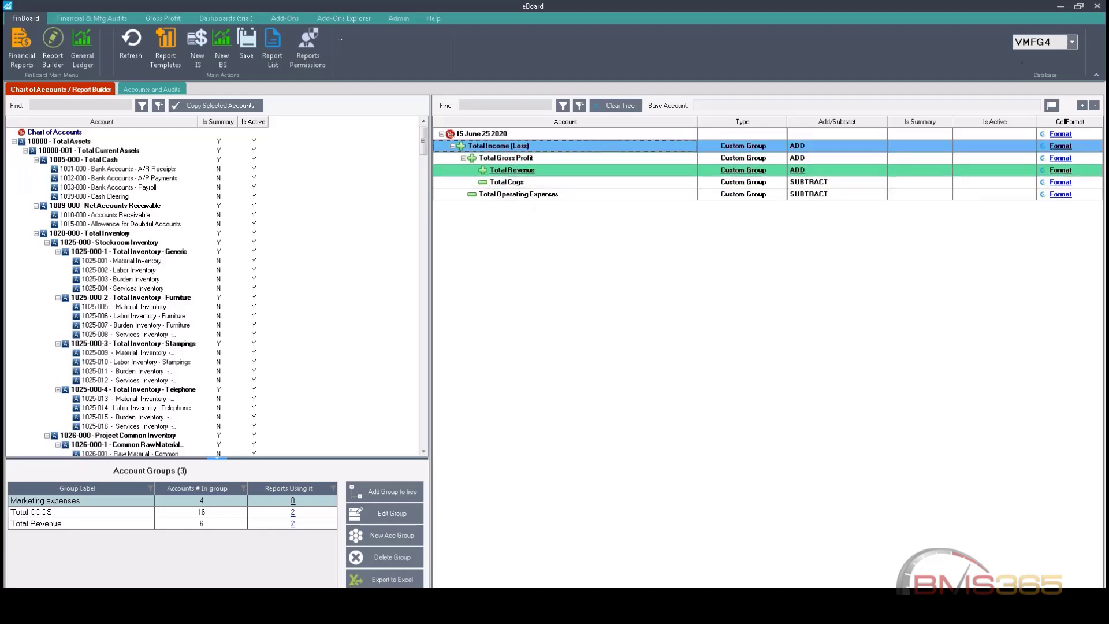
Step: Search the chart of accounts for "sales" and copy the Gross Sales accounts 4005-000 through 4005-003 into the Total Revenue group
click(565, 171)
click(92, 106)
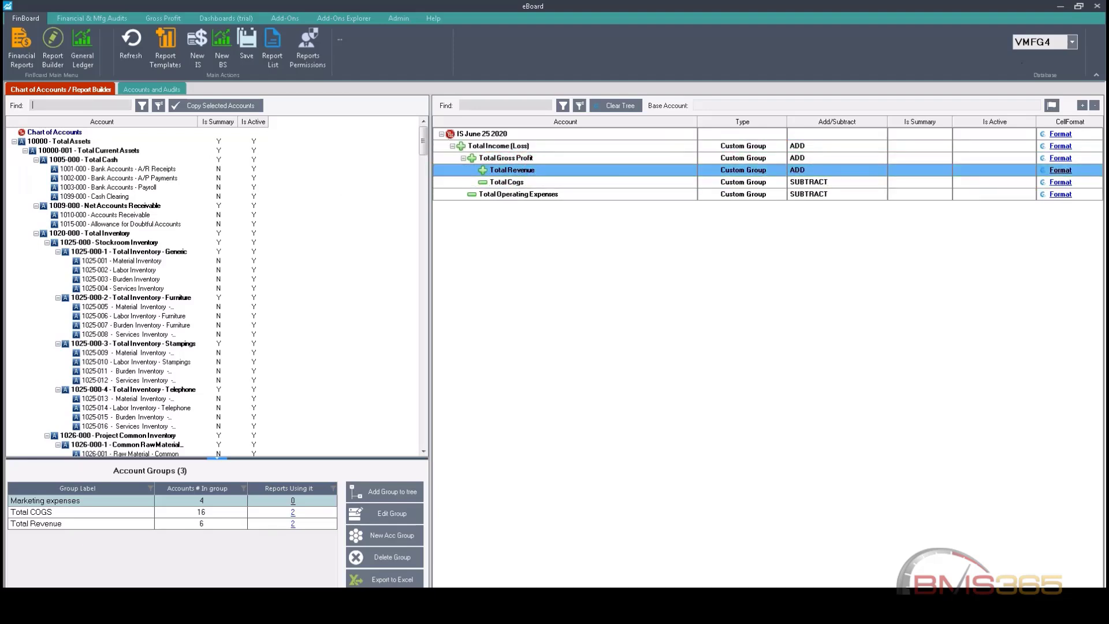
text(sales)
key(Return)
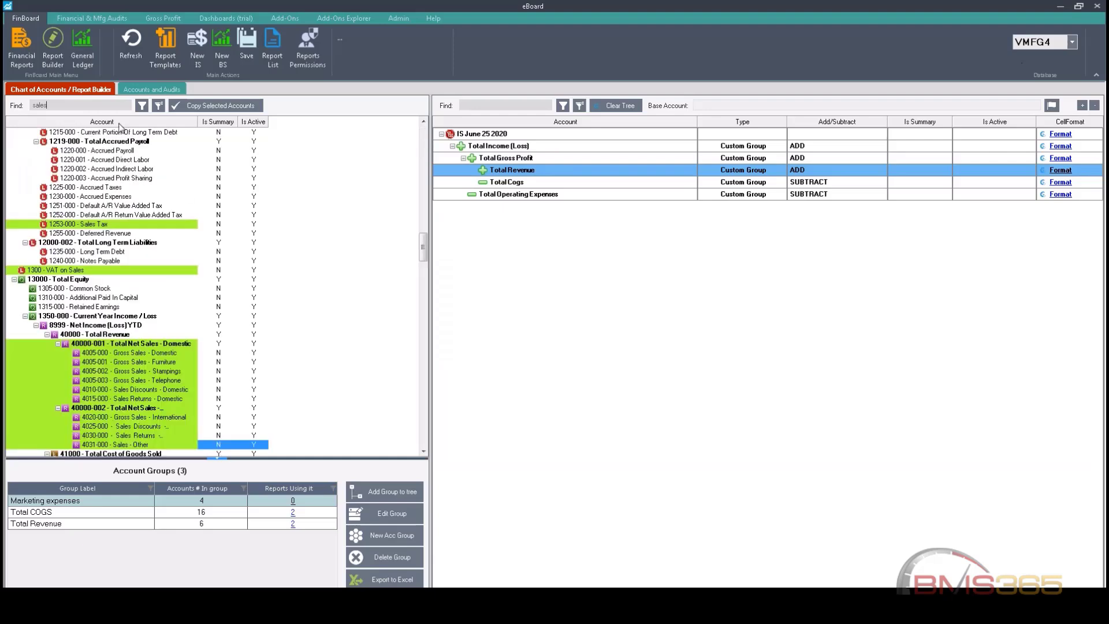
click(148, 346)
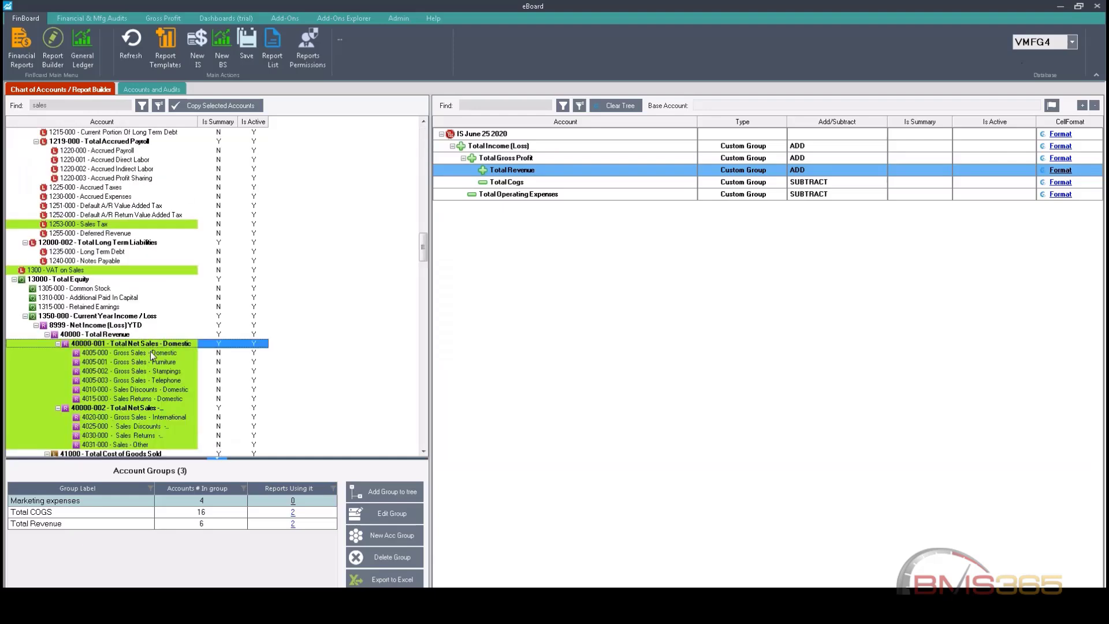
click(150, 352)
shift+click(173, 381)
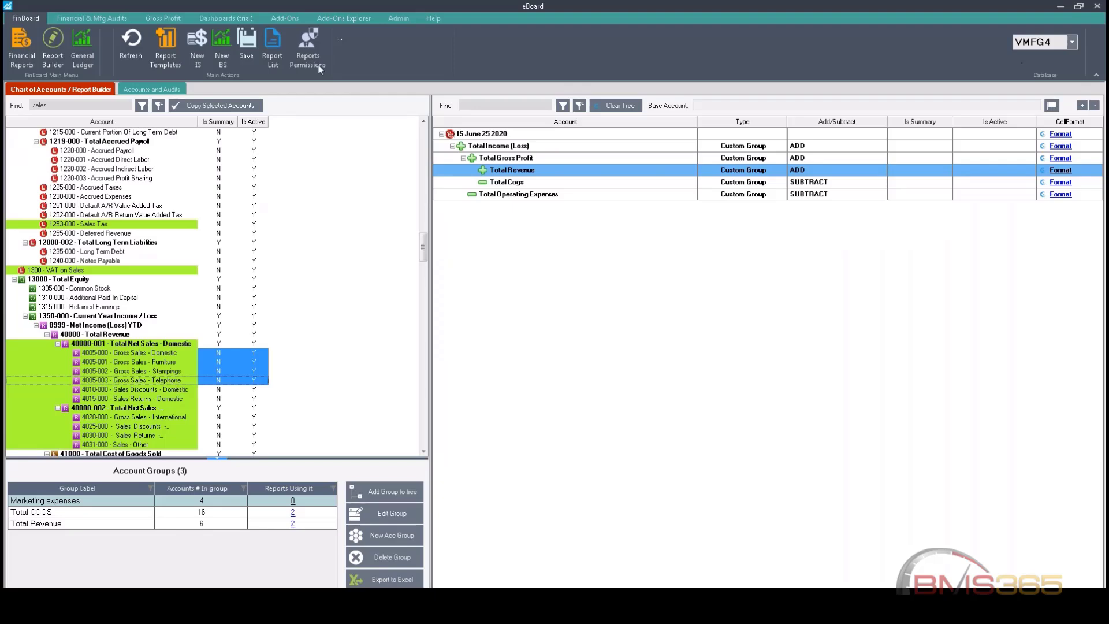
click(218, 109)
click(231, 106)
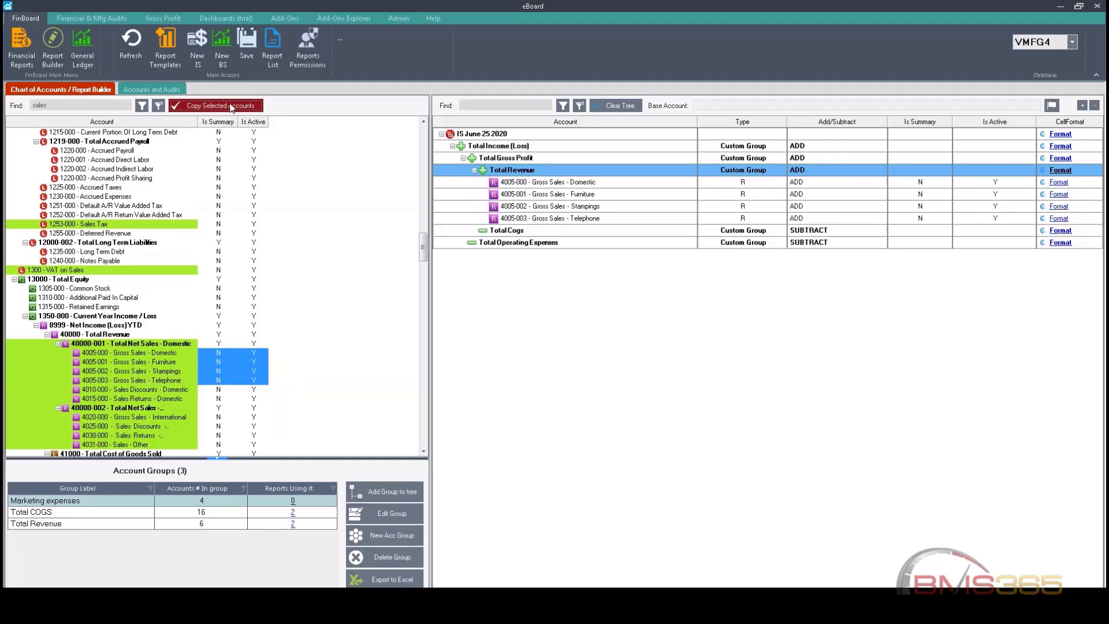
Step: Search the chart of accounts for "cogs" and copy Material COGS accounts 4105-001 and 4105-002 into the Total Cogs group
click(600, 230)
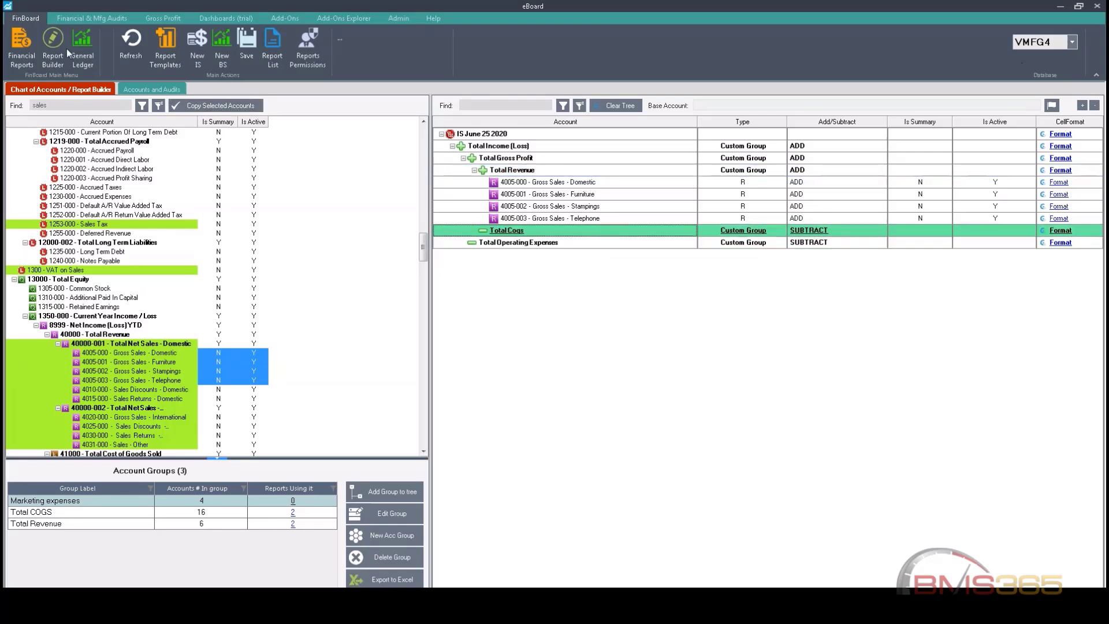
double_click(53, 104)
text(cogs)
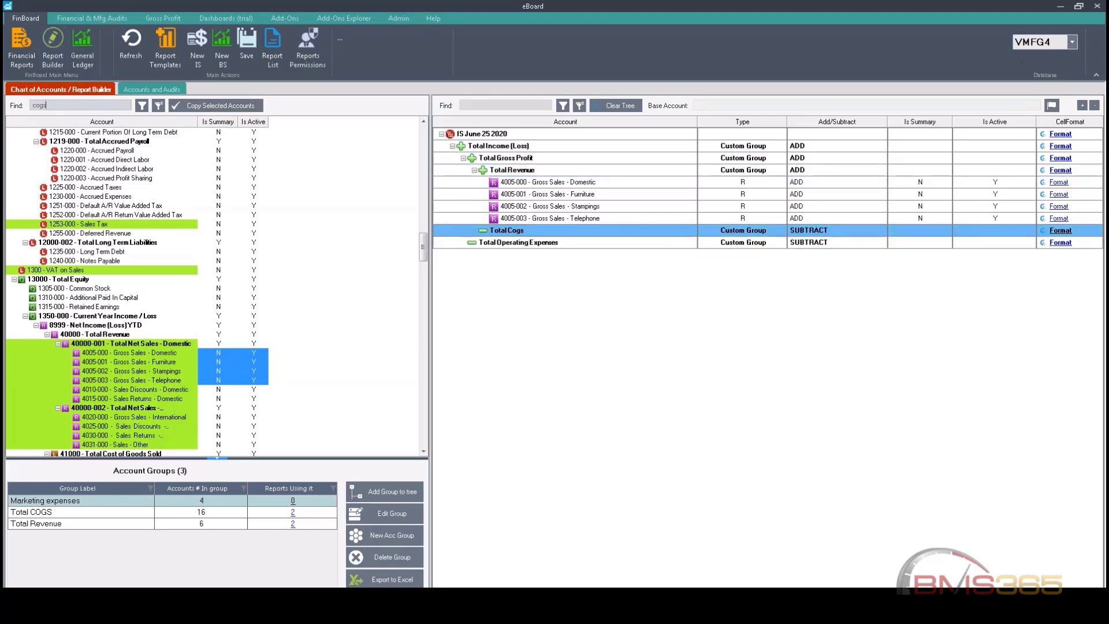
key(Return)
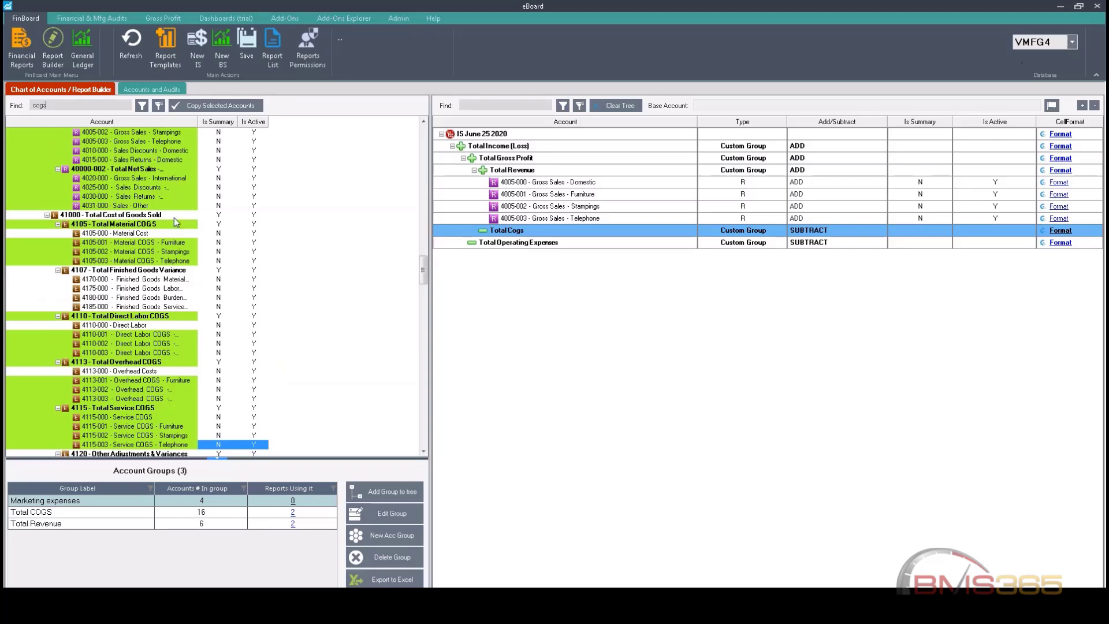
click(160, 244)
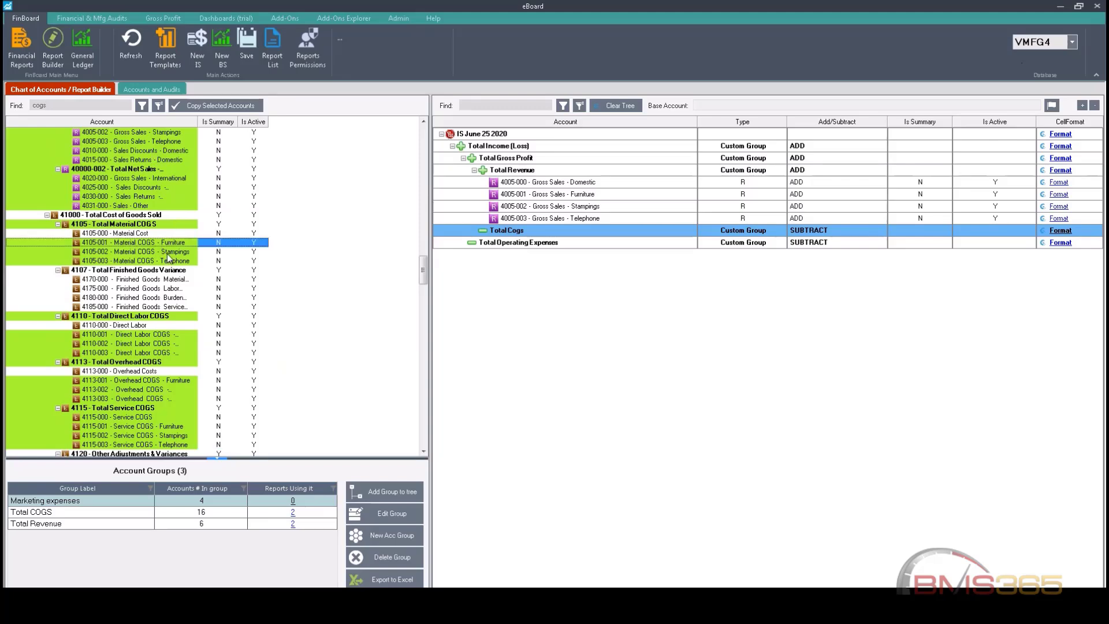
ctrl+click(167, 253)
click(220, 108)
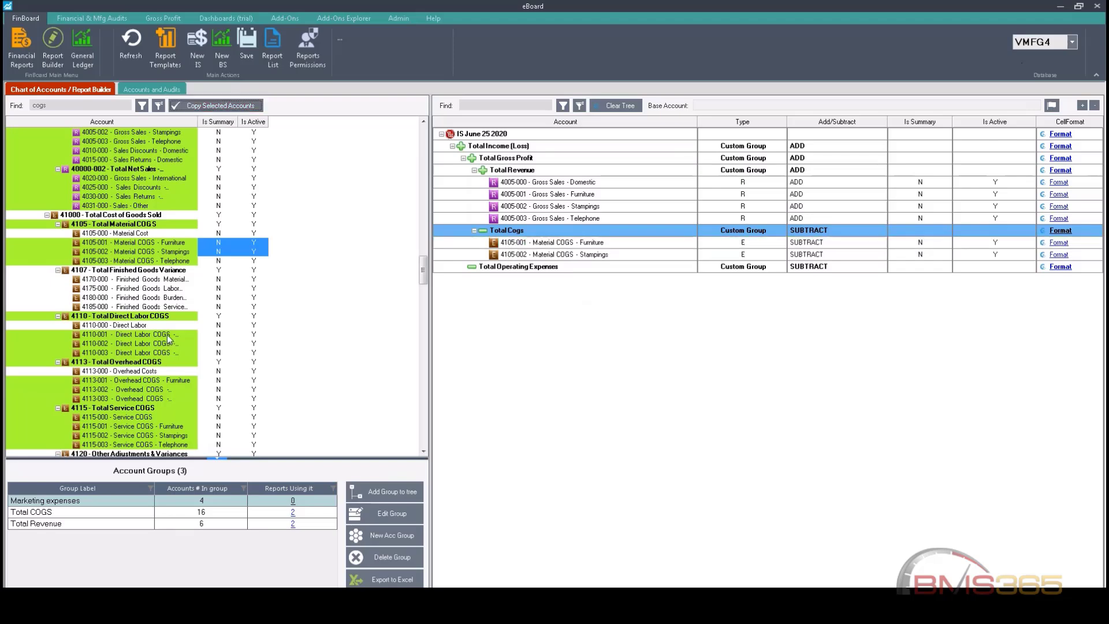
Step: Add Direct Labor COGS accounts 4110-001 and 4110-002 and Overhead COGS accounts 4113-002 and 4113-003 to the Total Cogs group
click(168, 335)
ctrl+click(169, 344)
click(220, 105)
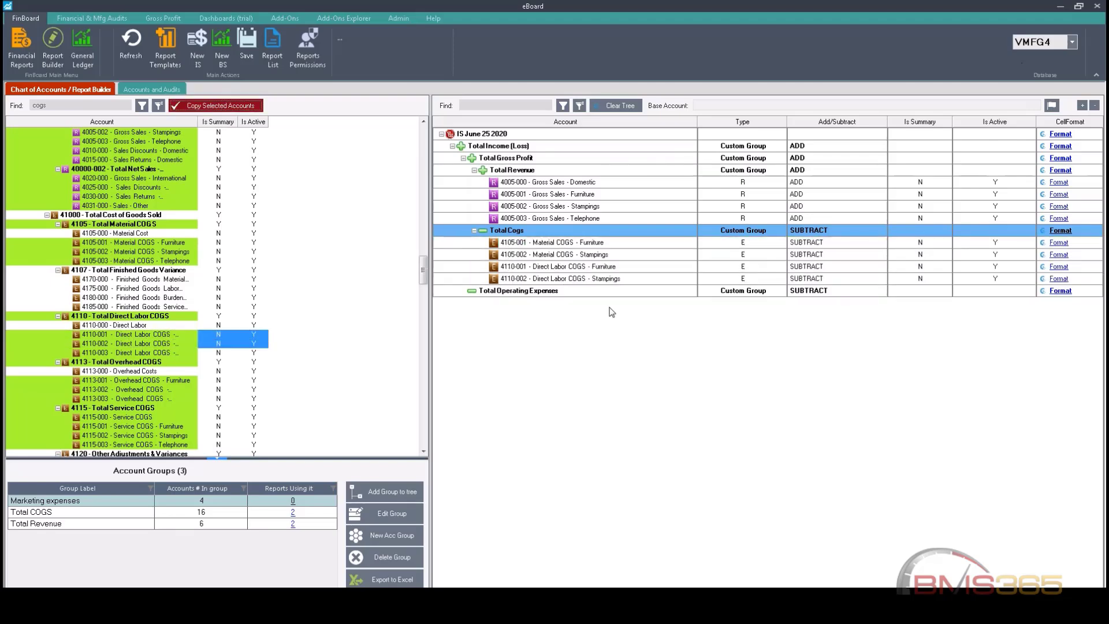
click(167, 389)
ctrl+click(168, 399)
click(220, 105)
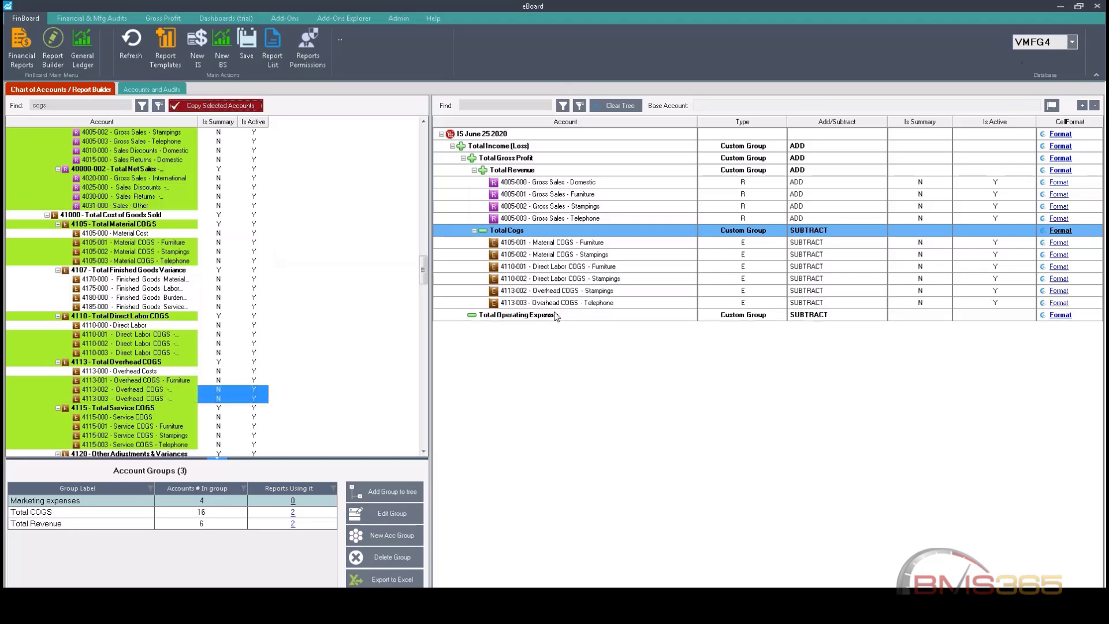
Step: Search the chart of accounts for "marke", copy Marketing Expense accounts 5150-000 through 5150-003 into the Total Operating Expenses group, and save the report
double_click(70, 107)
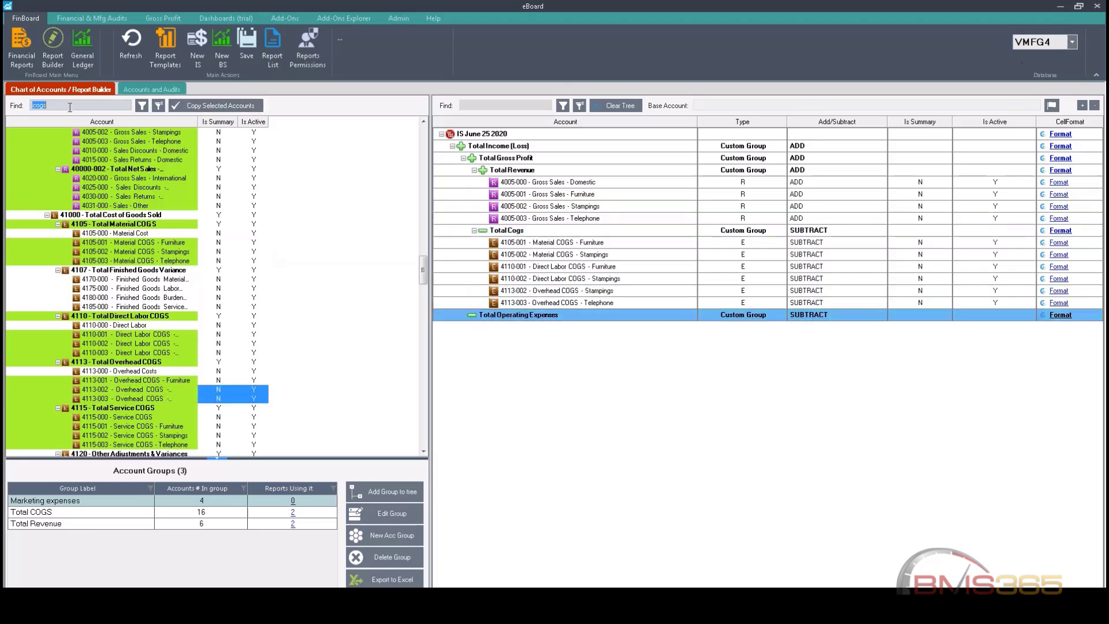
text(marke)
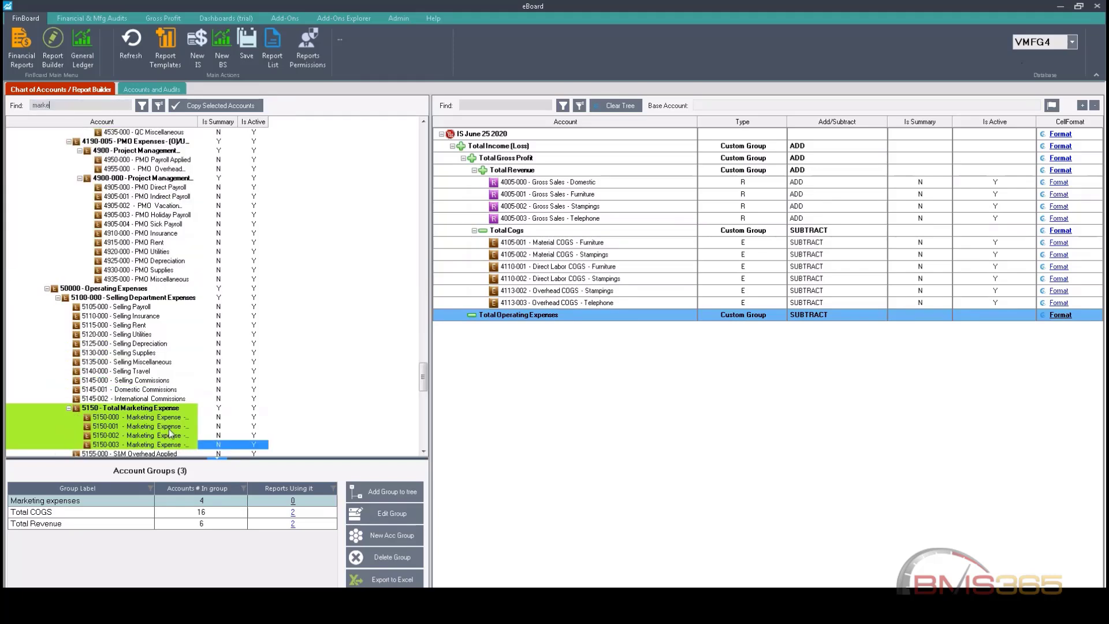
drag(180, 418, 181, 445)
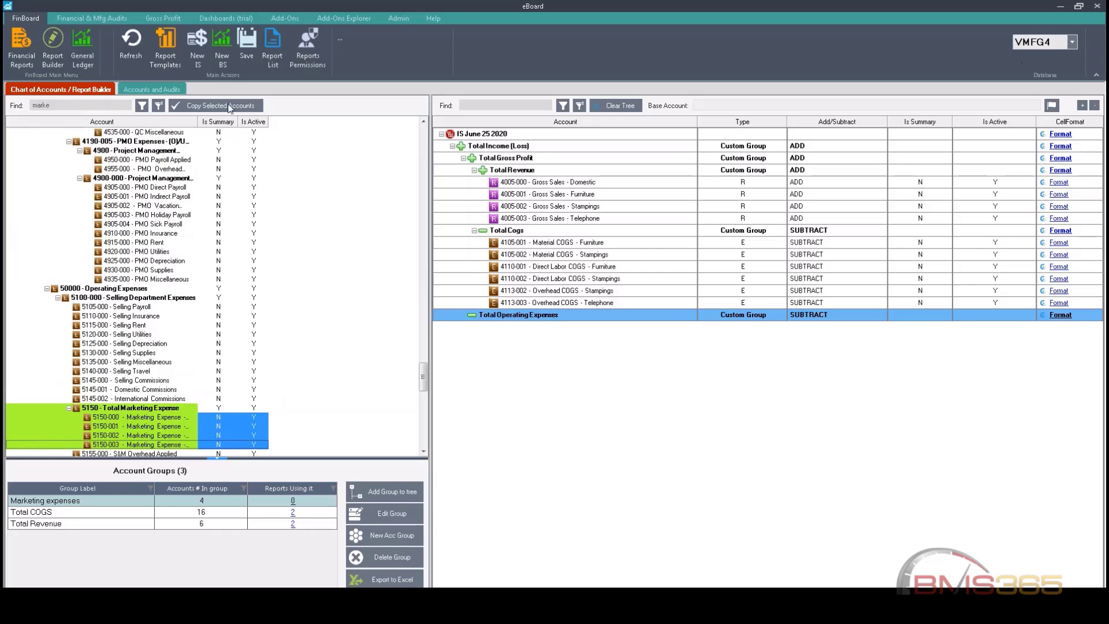
click(231, 106)
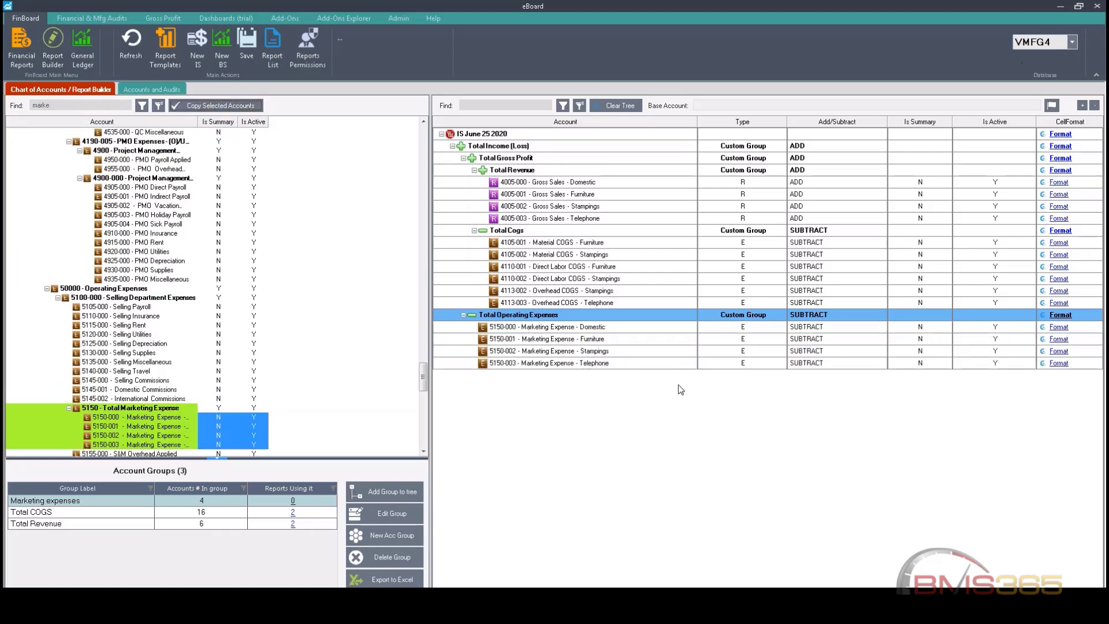
click(246, 49)
click(601, 348)
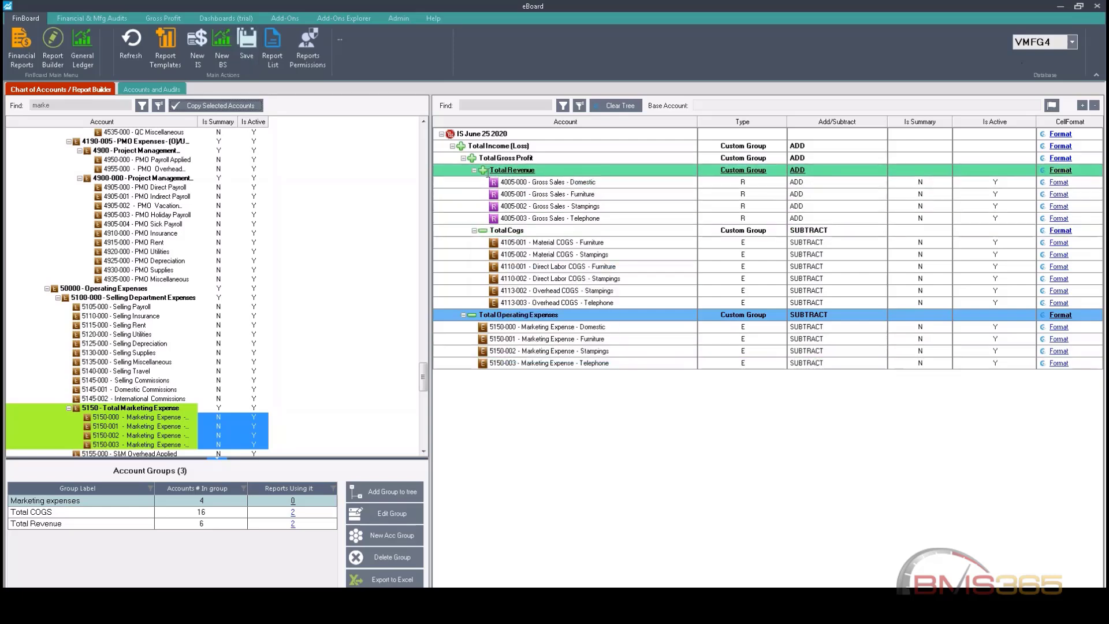
Step: Set the Total Revenue group as the report's base account and save the changes
click(462, 173)
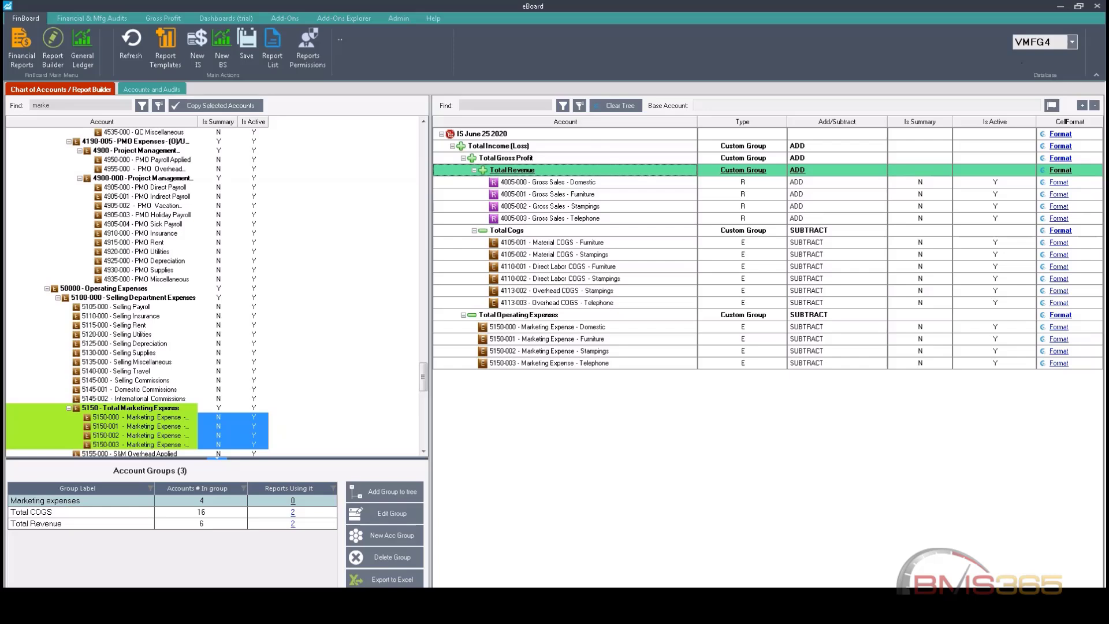
click(1051, 105)
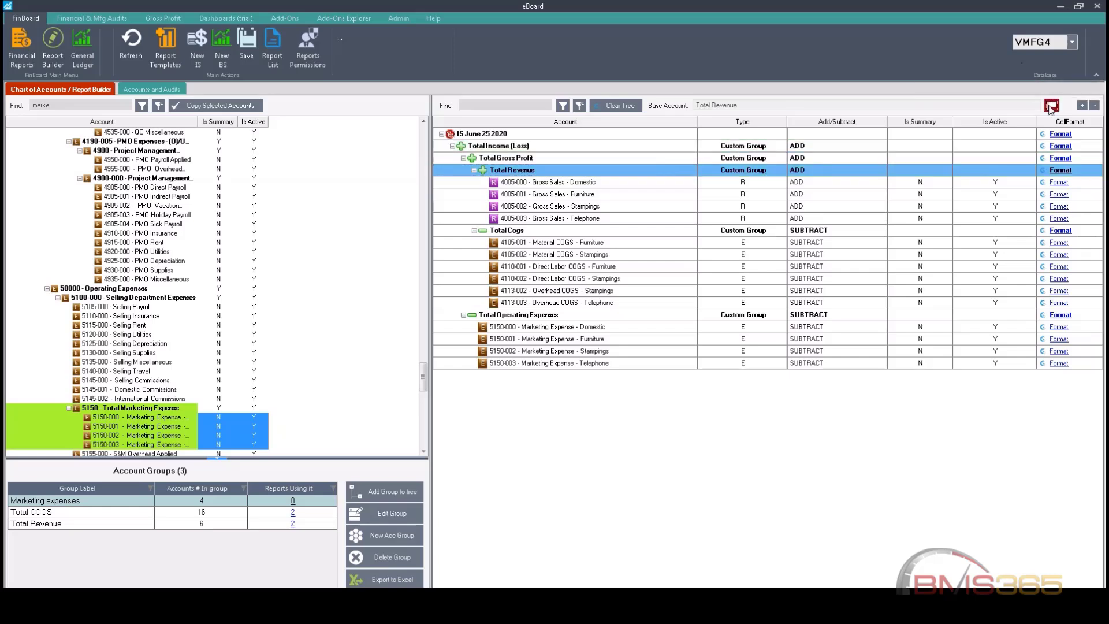
click(250, 38)
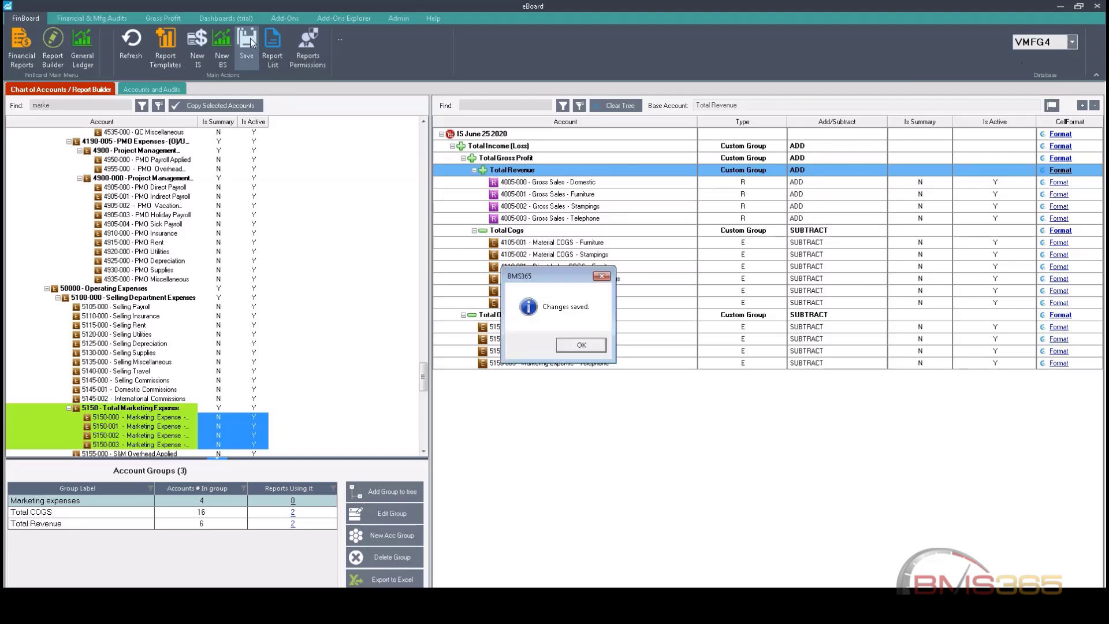
click(583, 345)
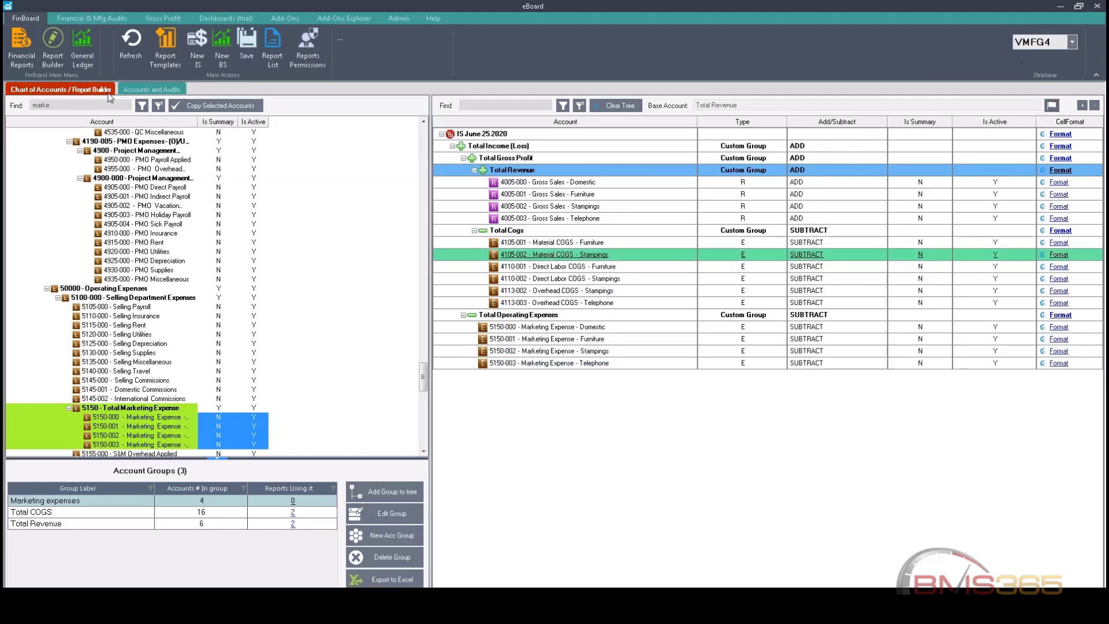
Step: Open the IS June 25 2020 report from the list of available reports in Financial Reports
click(29, 43)
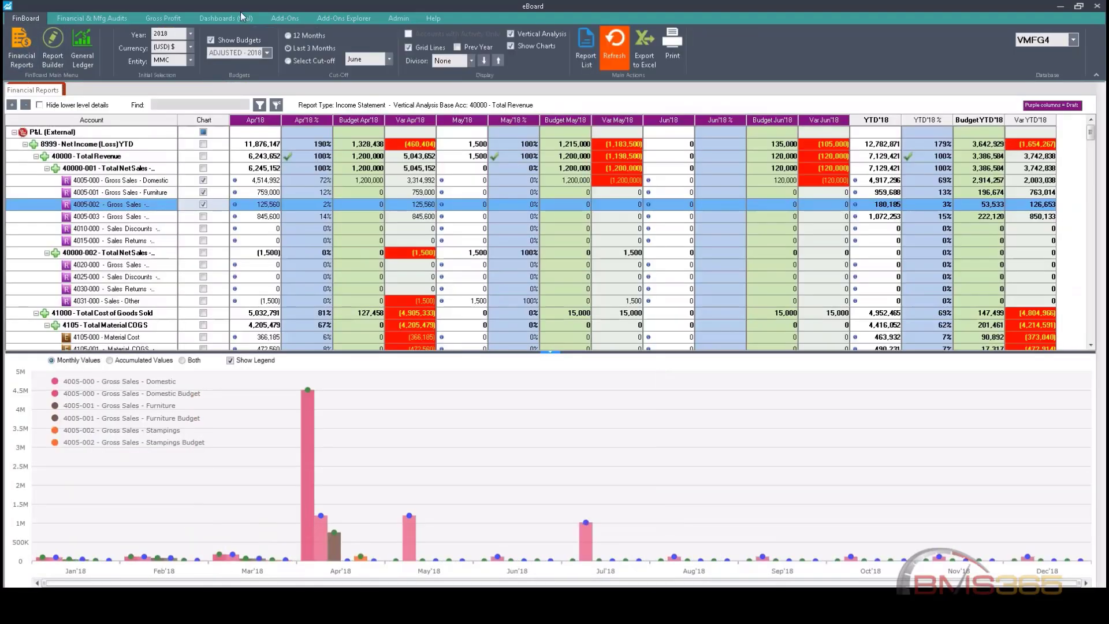
click(586, 55)
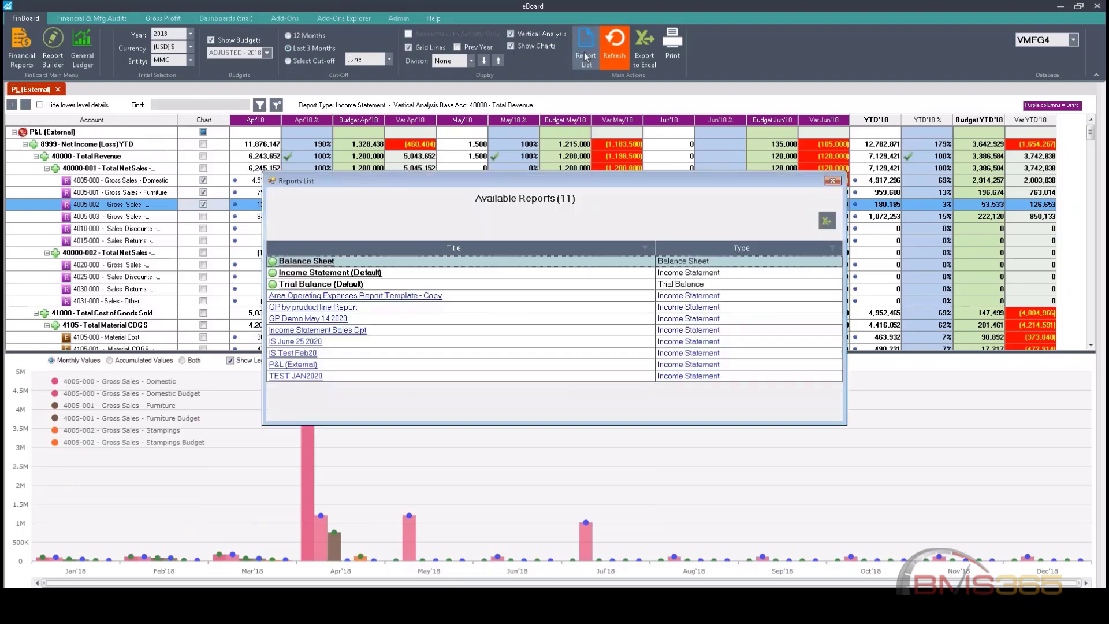
click(311, 342)
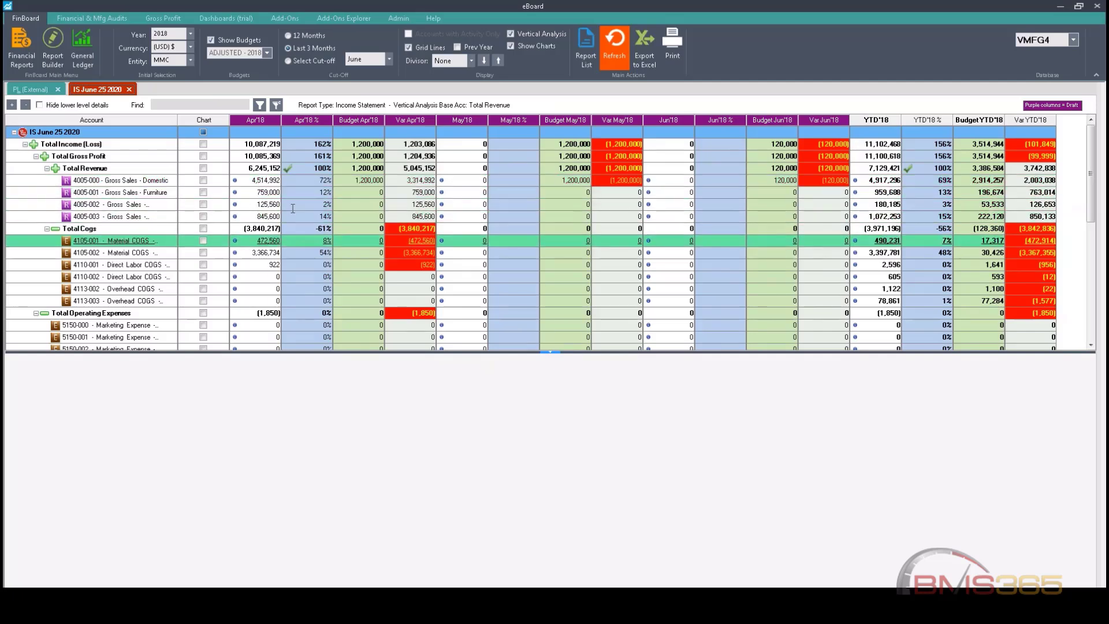
Step: Drill down into the Apr'18 amount of 4005-000 Gross Sales - Domestic, view its second receivables invoice, and close the details
click(258, 182)
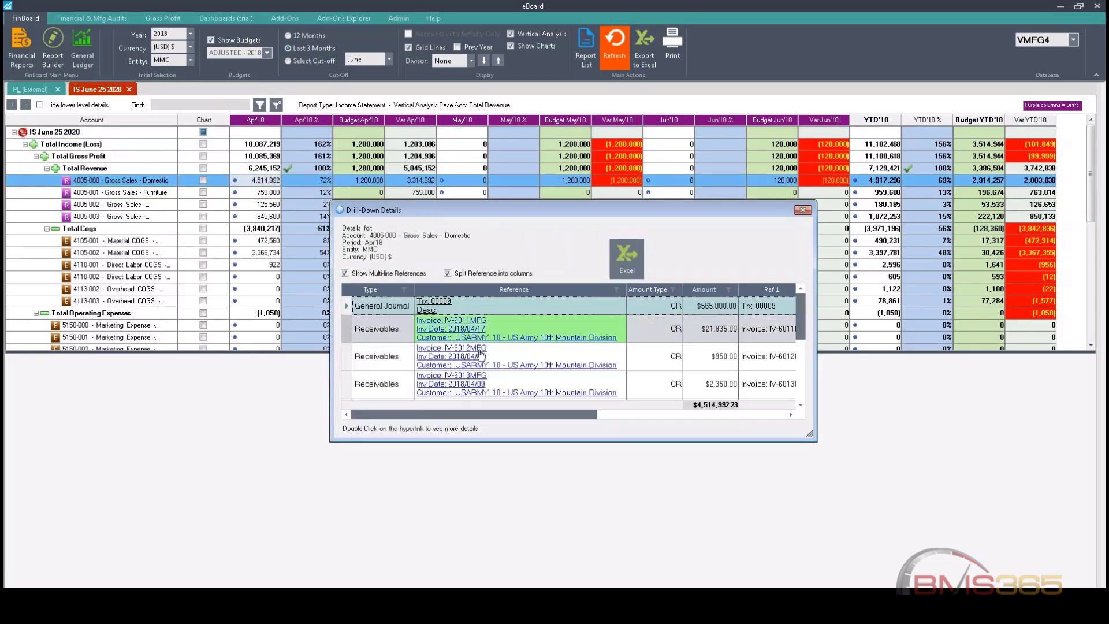
click(546, 365)
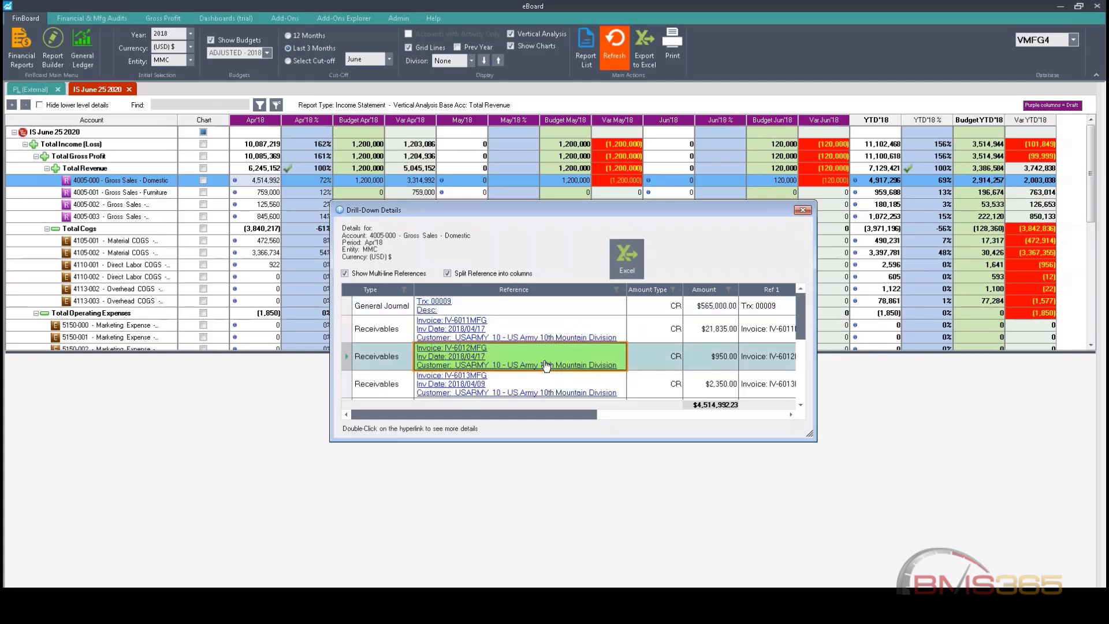
double_click(547, 365)
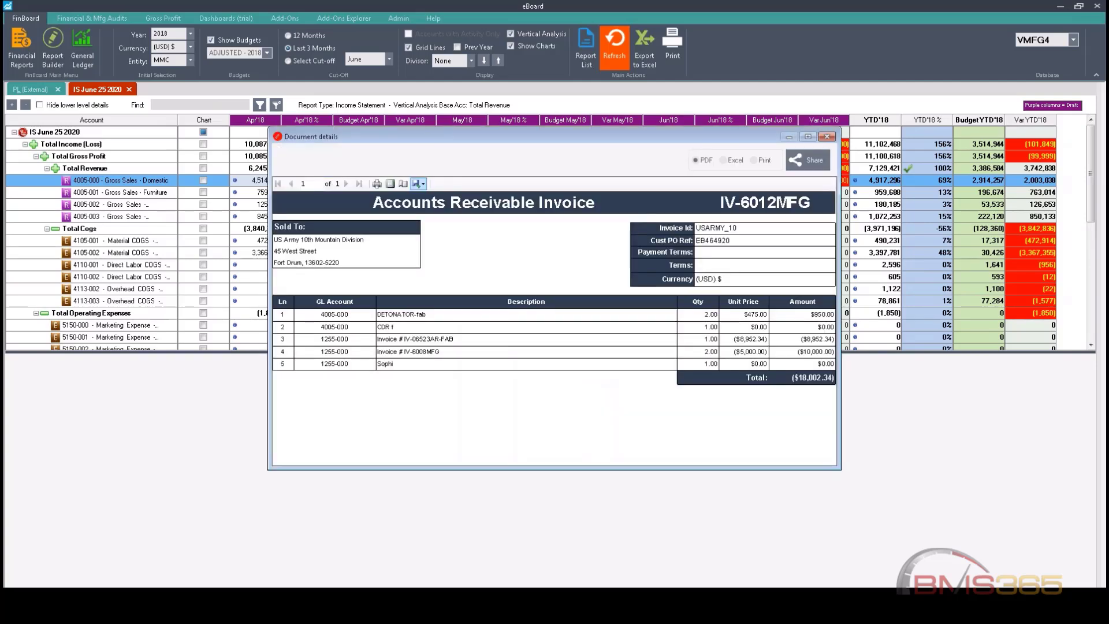
click(827, 137)
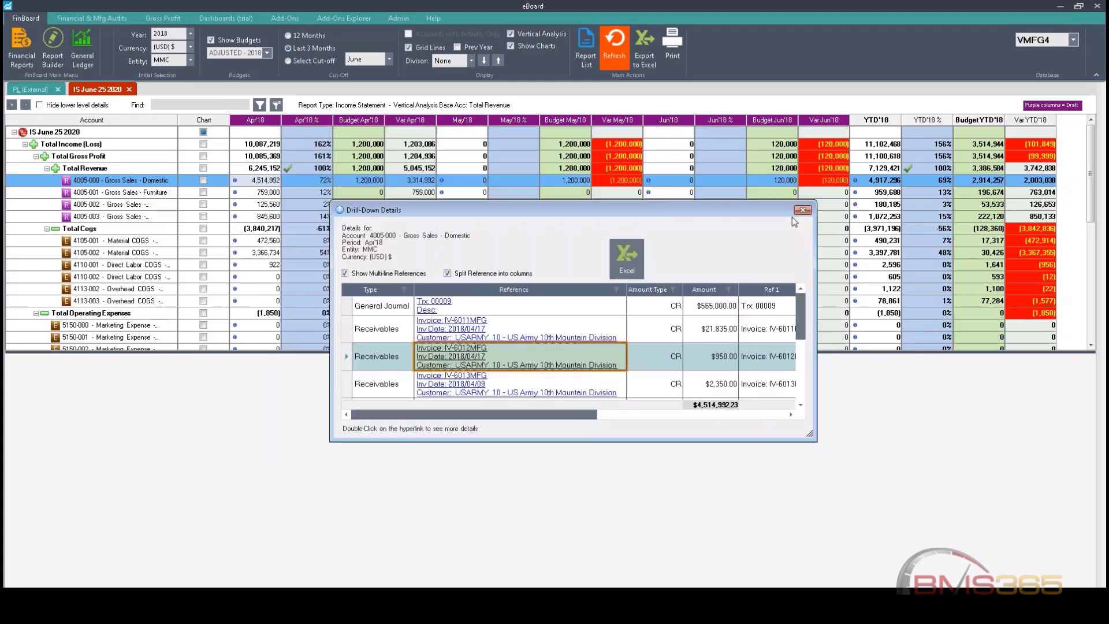
click(803, 211)
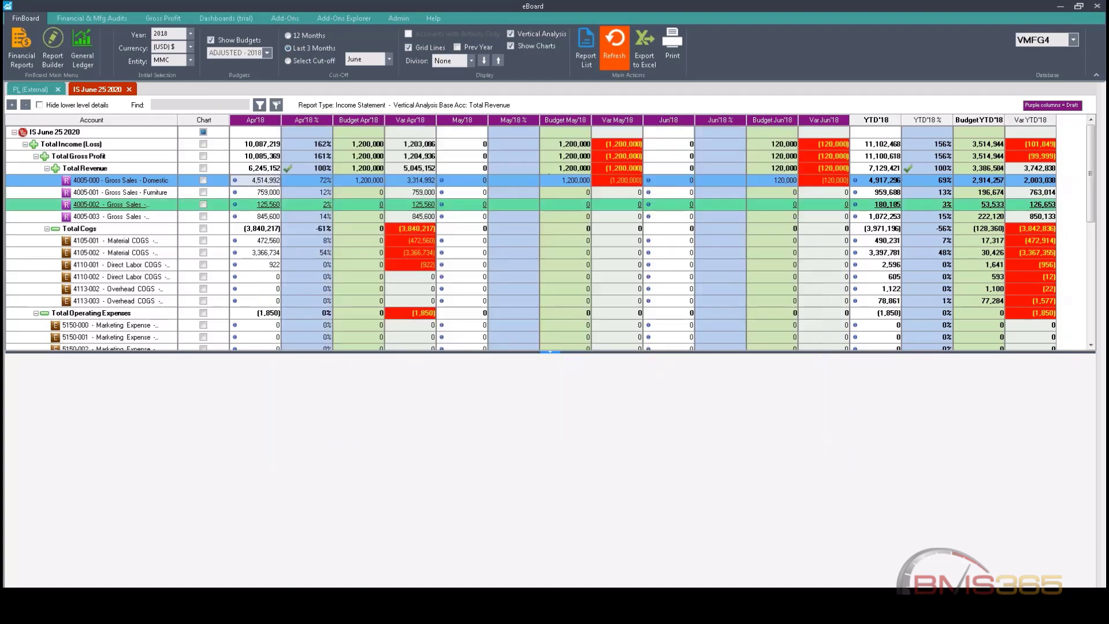
Step: Chart accounts 4005-000 Gross Sales - Domestic and 4005-001 Gross Sales - Furniture, and inspect the Apr'18 bars
click(203, 180)
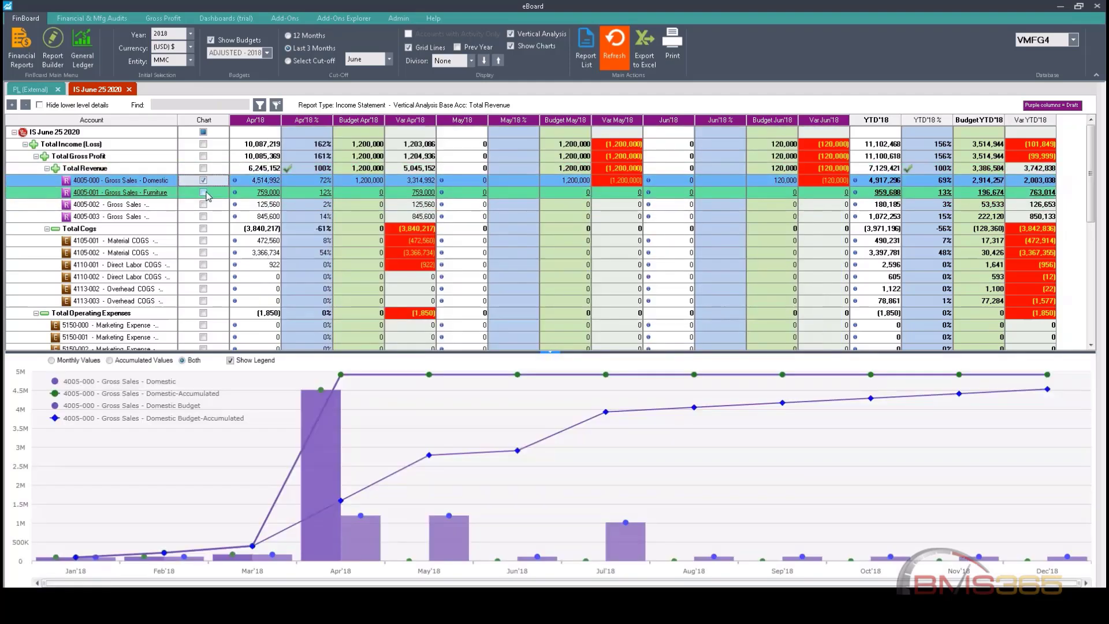
click(203, 192)
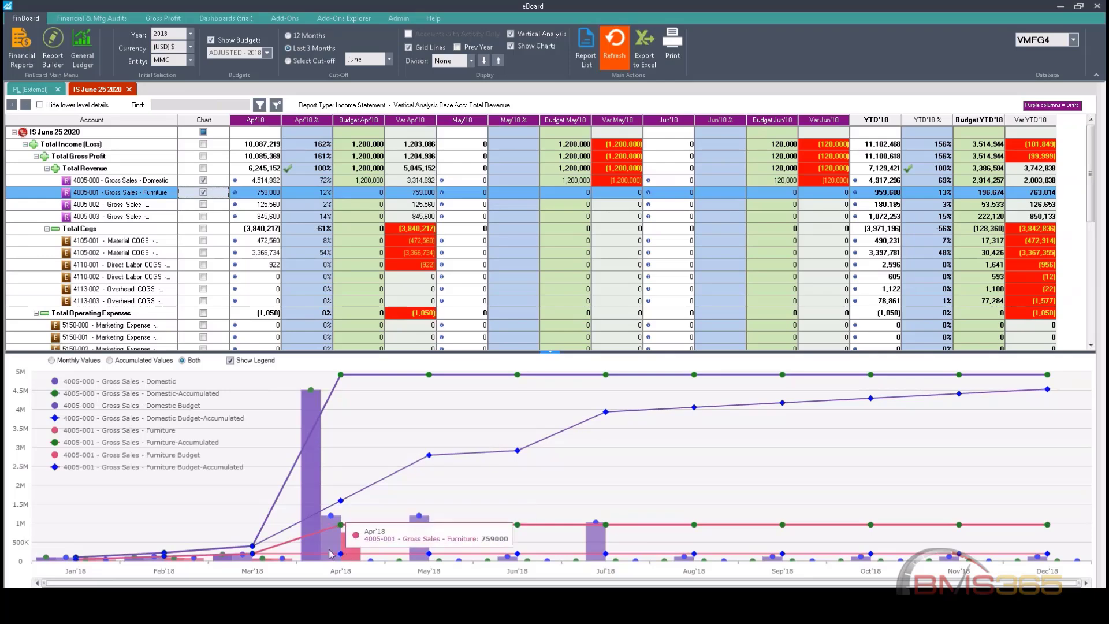
mouse_move(312, 523)
mouse_move(349, 547)
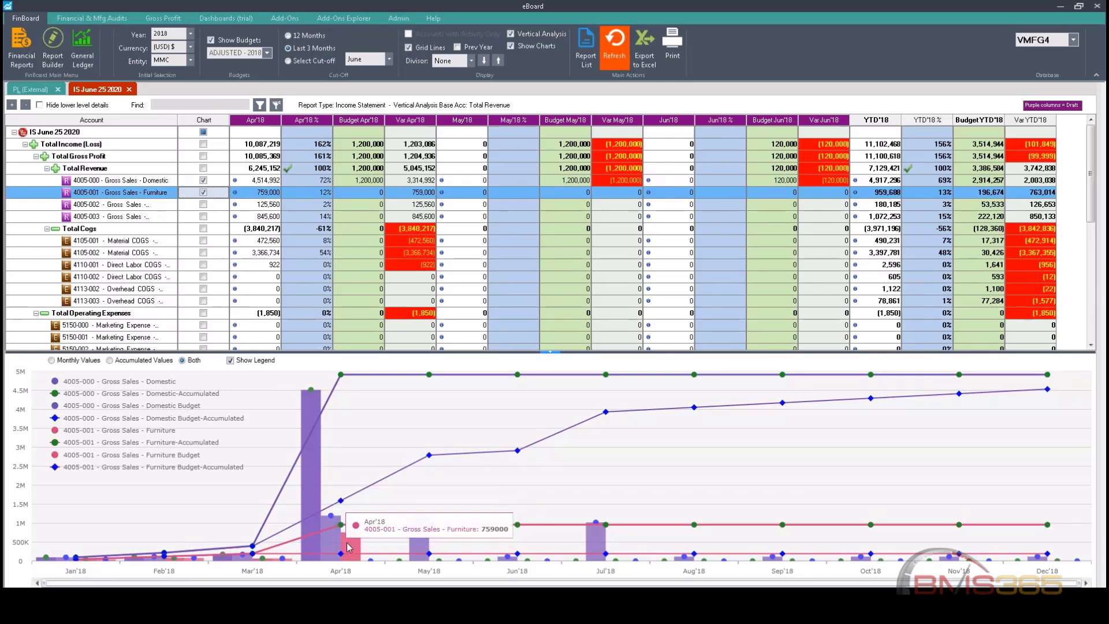